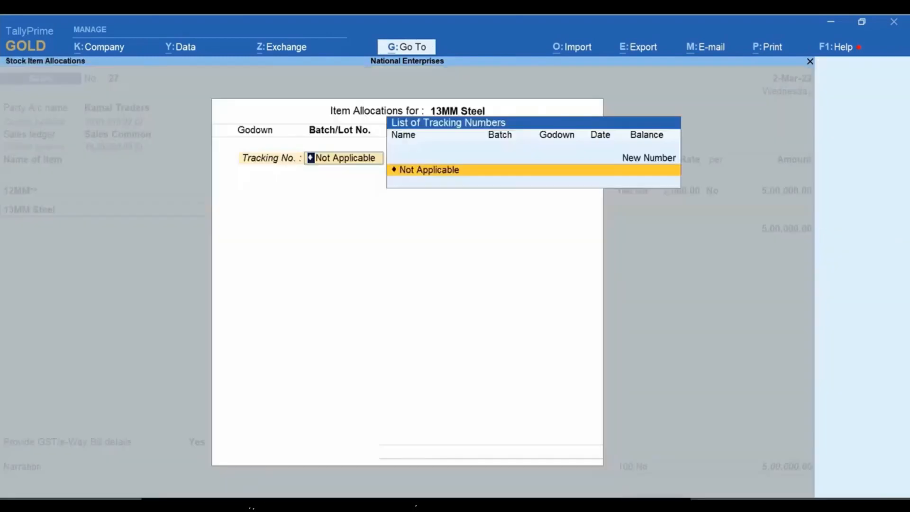
{"action": "key", "text": "Return"}
Step: Add 13MM Steel to the sales voucher with a quantity of 100 nos at a rate of 500.00
{"action": "key", "text": "Return"}
{"action": "key", "text": "Return"}
{"action": "type", "text": "100"}
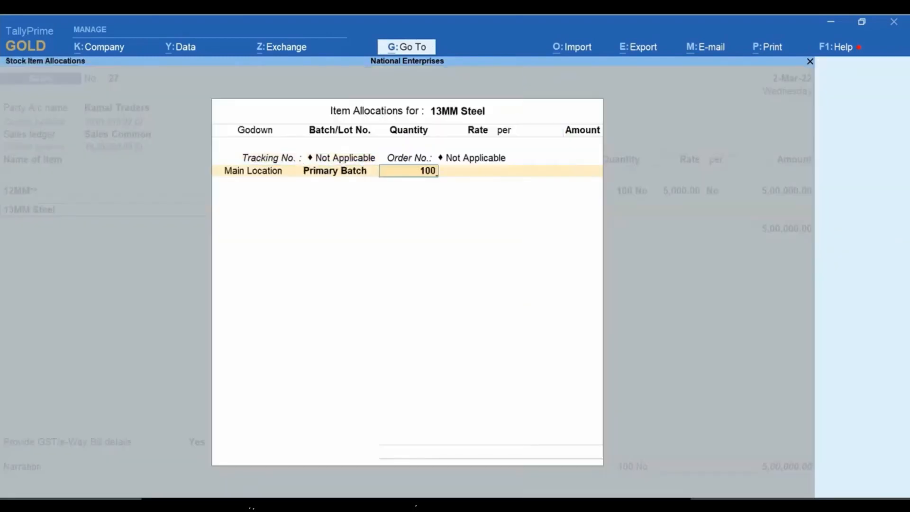
{"action": "key", "text": "Return"}
{"action": "key", "text": "Return"}
{"action": "key", "text": "Return"}
{"action": "key", "text": "Return"}
{"action": "key", "text": "Return"}
{"action": "key", "text": "Return"}
Step: Add the CGST and SGST tax ledgers below the items in the sales voucher
{"action": "type", "text": "Cg"}
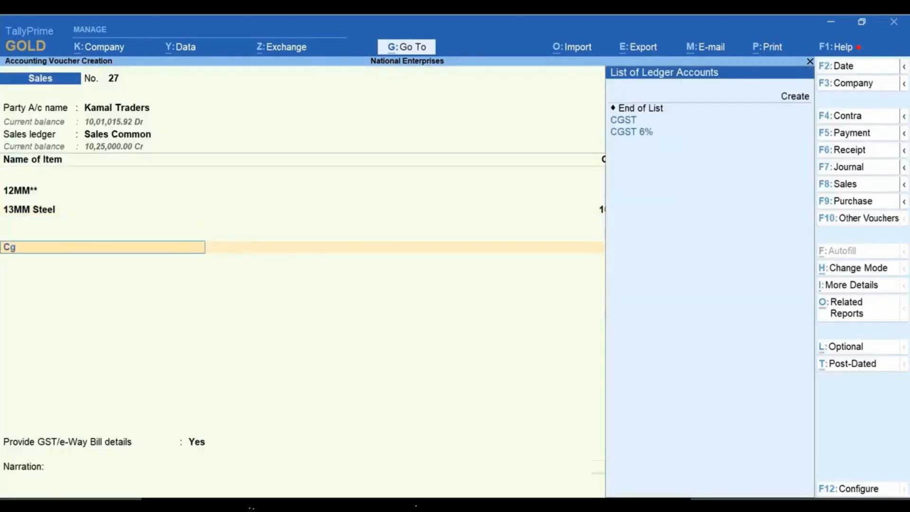
{"action": "key", "text": "Down"}
{"action": "key", "text": "Return"}
{"action": "key", "text": "Return"}
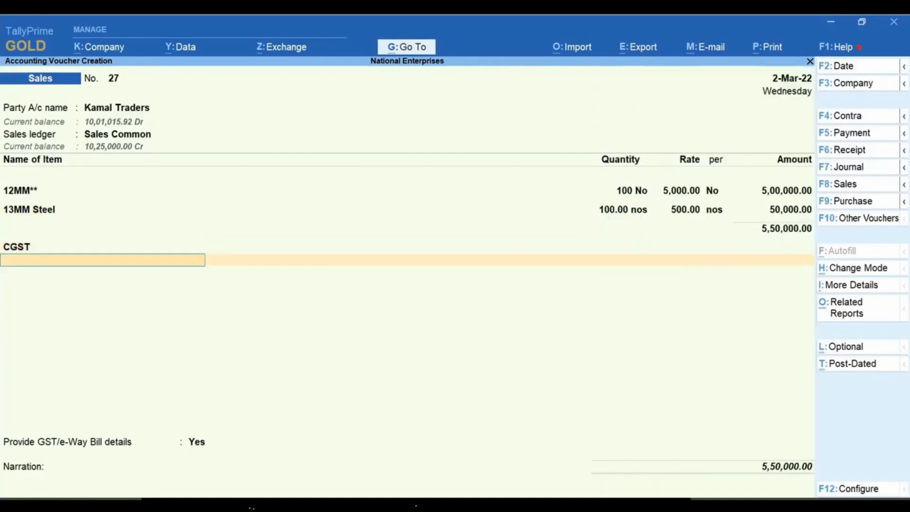
{"action": "type", "text": "Sg"}
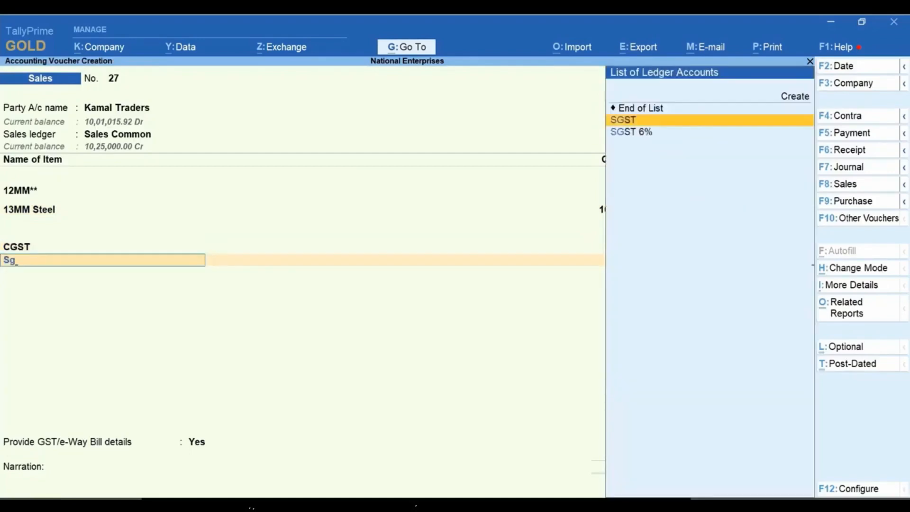
{"action": "key", "text": "Return"}
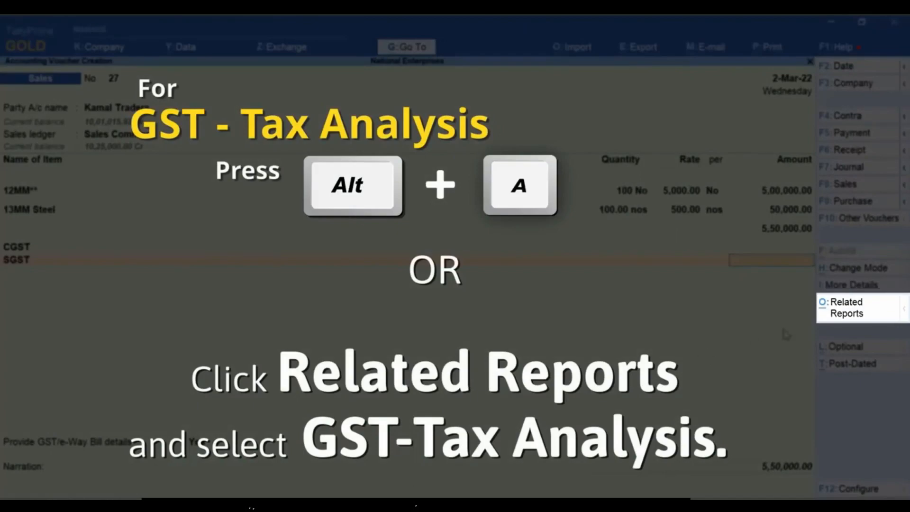
Step: Try to view the GST - Tax Analysis report for the voucher and return to the SGST line
{"action": "left_click", "coordinate": [864, 310]}
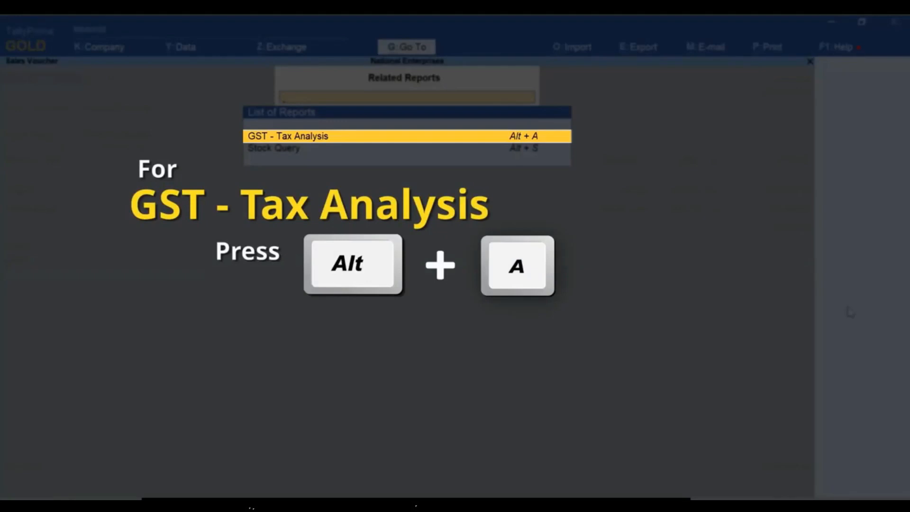
{"action": "key", "text": "alt+a"}
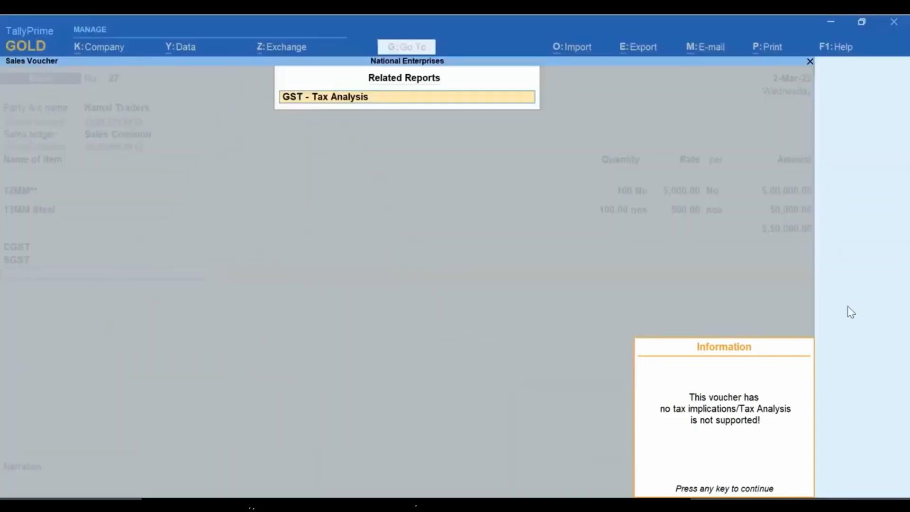
{"action": "key", "text": "Escape"}
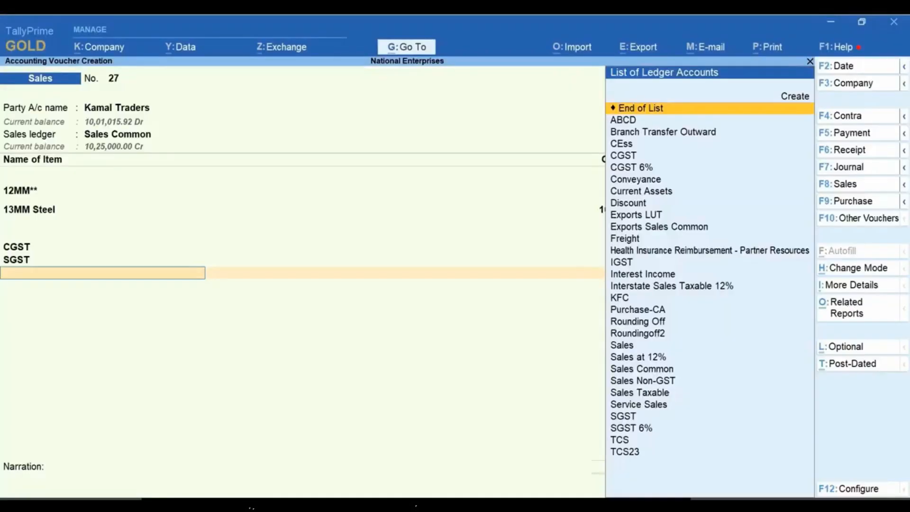
{"action": "key", "text": "BackSpace"}
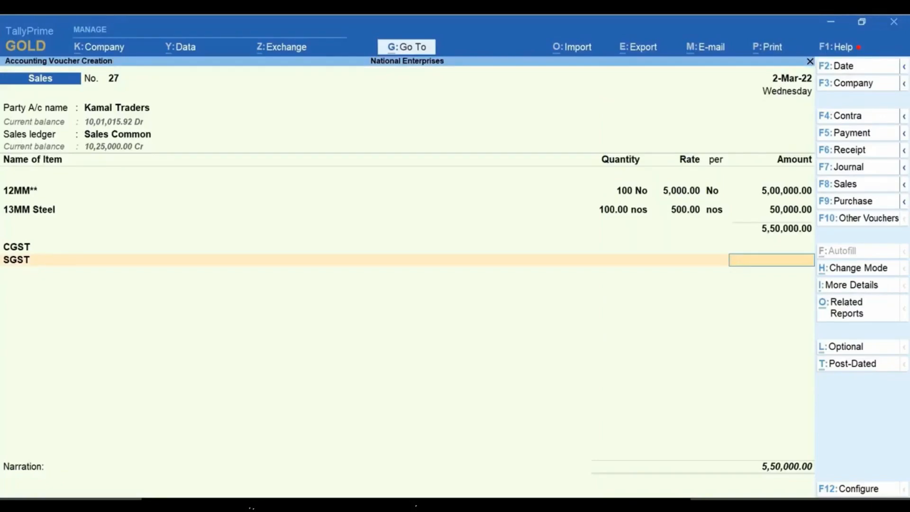
Step: Open the Sales Common ledger for alteration from the voucher and set its GST applicability to Applicable
{"action": "key", "text": "BackSpace"}
{"action": "key", "text": "BackSpace"}
{"action": "key", "text": "BackSpace"}
{"action": "key", "text": "BackSpace"}
{"action": "key", "text": "ctrl+Return"}
{"action": "key", "text": "Return"}
{"action": "key", "text": "Return"}
{"action": "key", "text": "Return"}
{"action": "key", "text": "Return"}
{"action": "key", "text": "Up"}
{"action": "key", "text": "Return"}
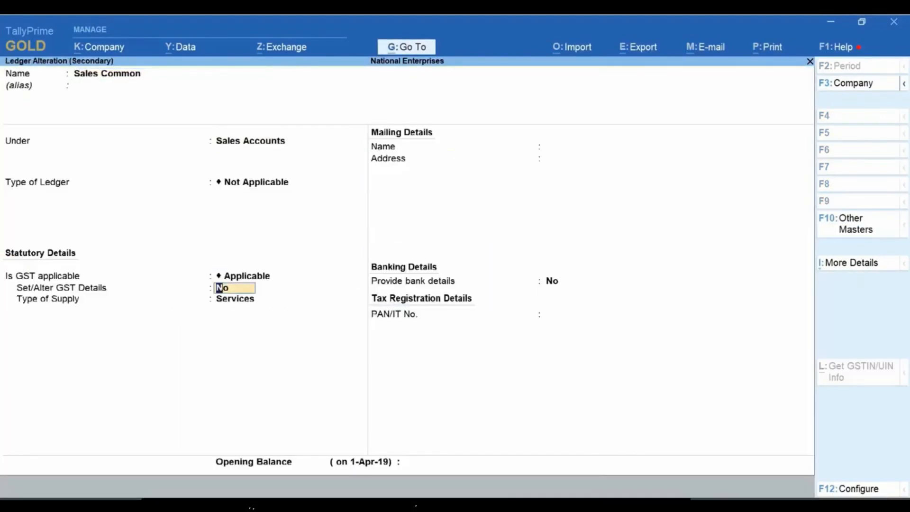
Step: Enable GST details for the Sales Common ledger, keeping the nature of transaction Not Applicable and setting taxability to Taxable
{"action": "key", "text": "y"}
{"action": "key", "text": "Return"}
{"action": "key", "text": "Return"}
{"action": "key", "text": "Return"}
{"action": "key", "text": "Down"}
{"action": "key", "text": "Down"}
{"action": "key", "text": "Down"}
Step: Set the integrated tax rate to 18% and the type of supply to Goods, then save the ledger and update the voucher's tax lines
{"action": "key", "text": "Return"}
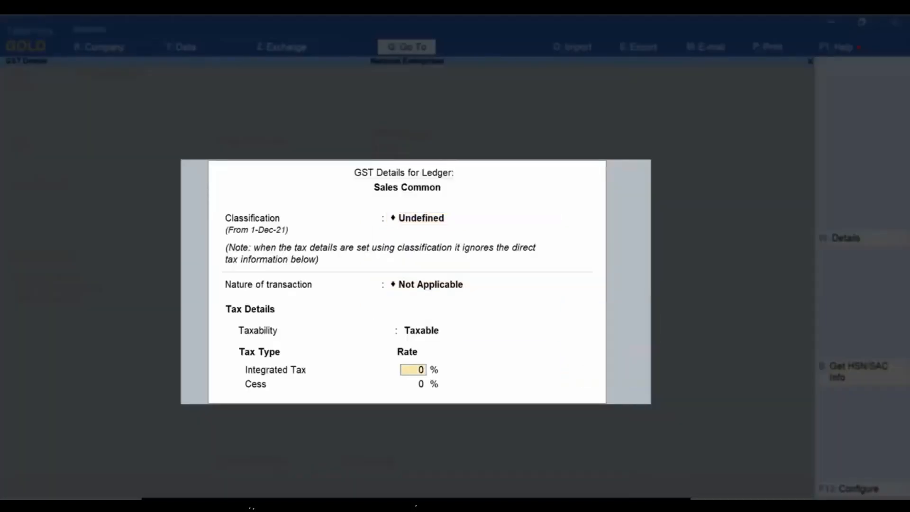
{"action": "type", "text": "18"}
{"action": "key", "text": "Return"}
{"action": "key", "text": "Return"}
{"action": "key", "text": "Up"}
{"action": "key", "text": "Return"}
{"action": "key", "text": "Return"}
{"action": "key", "text": "Return"}
{"action": "key", "text": "Return"}
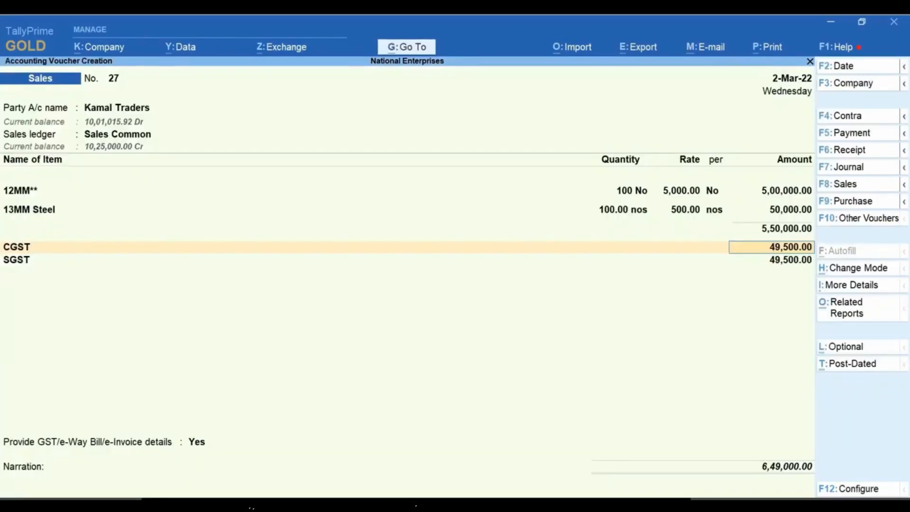
{"action": "key", "text": "Return"}
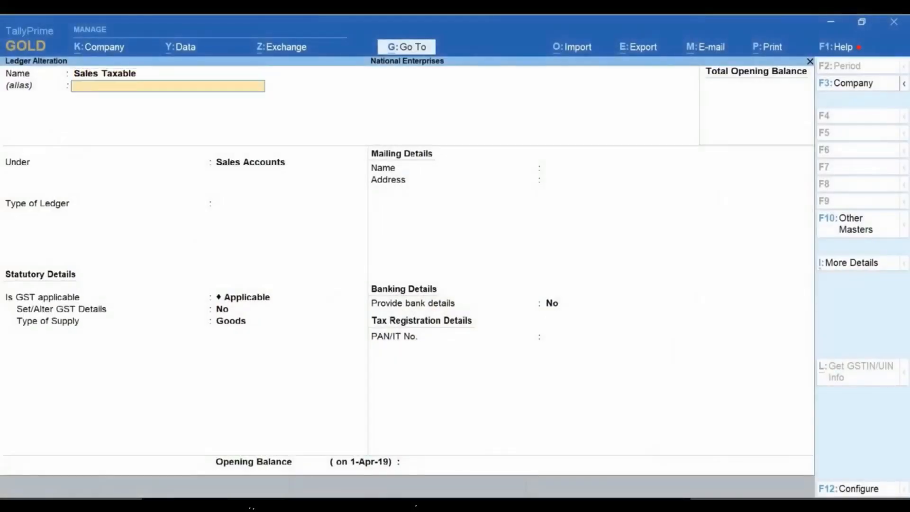
Step: Check the nature of transaction in the GST details of the Sales Taxable ledger, then accept the ledger and return to the Gateway of Tally
{"action": "key", "text": "Return"}
{"action": "key", "text": "Return"}
{"action": "key", "text": "Return"}
{"action": "key", "text": "Return"}
{"action": "type", "text": "Y"}
{"action": "key", "text": "Return"}
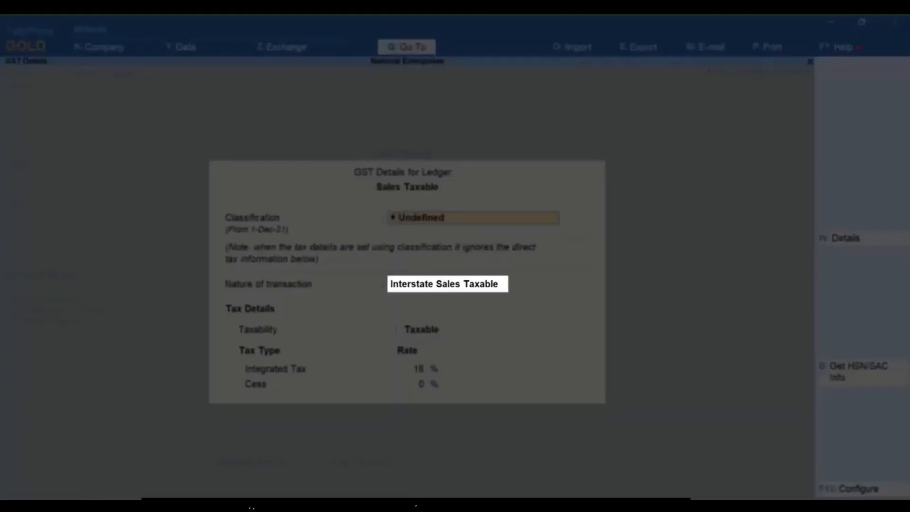
{"action": "key", "text": "ctrl+a"}
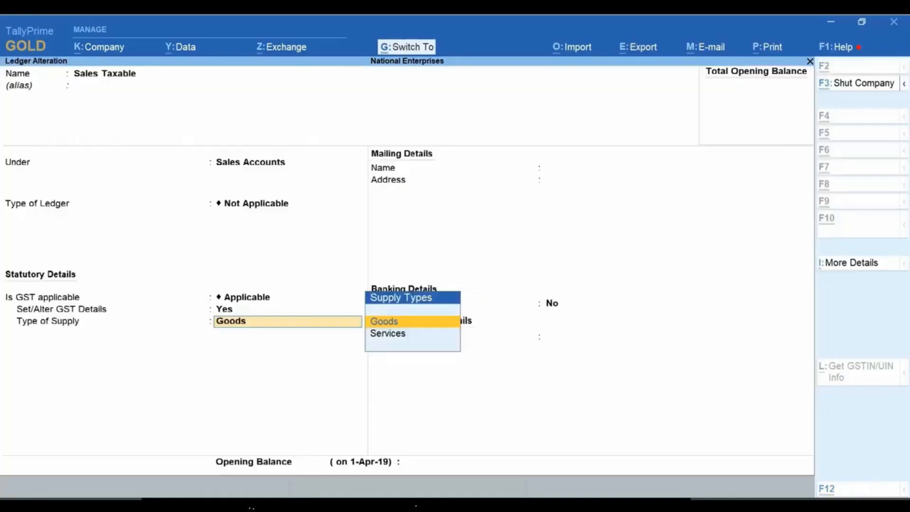
{"action": "key", "text": "ctrl+a"}
{"action": "key", "text": "Escape"}
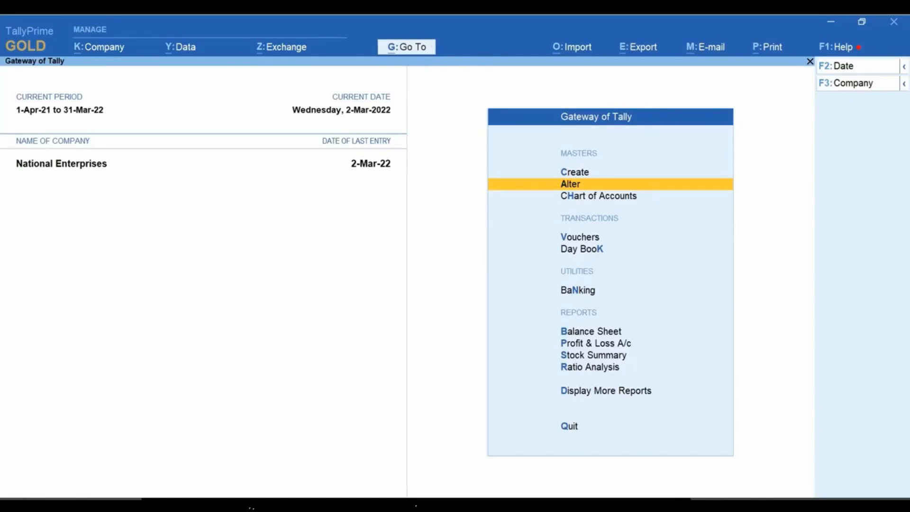
Step: Start a new sales voucher for the party Kanti Hardwares and accept its dispatch and party details
{"action": "key", "text": "v"}
{"action": "key", "text": "Down"}
{"action": "key", "text": "Down"}
{"action": "key", "text": "Down"}
{"action": "key", "text": "Down"}
{"action": "key", "text": "Down"}
{"action": "key", "text": "Down"}
{"action": "key", "text": "Down"}
{"action": "key", "text": "Down"}
{"action": "key", "text": "Down"}
{"action": "key", "text": "Down"}
{"action": "key", "text": "Down"}
{"action": "key", "text": "Down"}
{"action": "key", "text": "Down"}
{"action": "key", "text": "Down"}
{"action": "key", "text": "Down"}
{"action": "key", "text": "Down"}
{"action": "key", "text": "Down"}
{"action": "key", "text": "Down"}
{"action": "key", "text": "Down"}
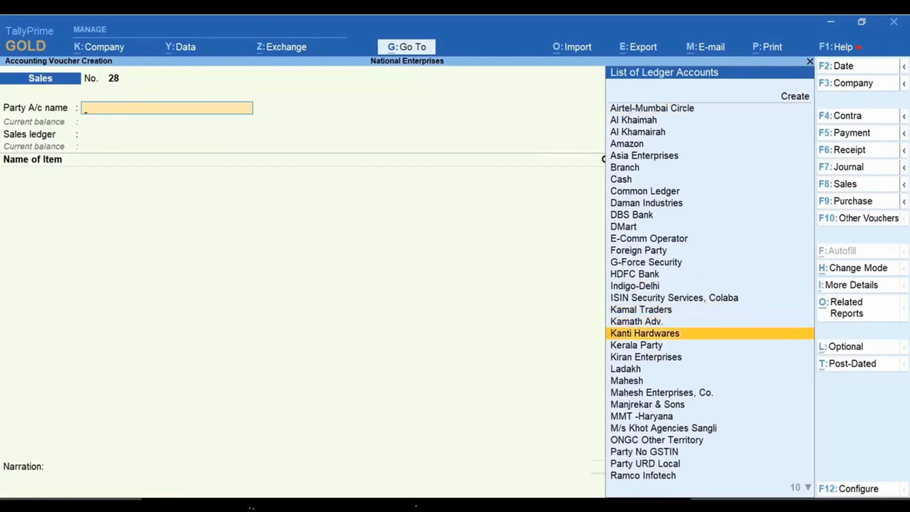
{"action": "key", "text": "Return"}
{"action": "key", "text": "ctrl+a"}
{"action": "key", "text": "ctrl+a"}
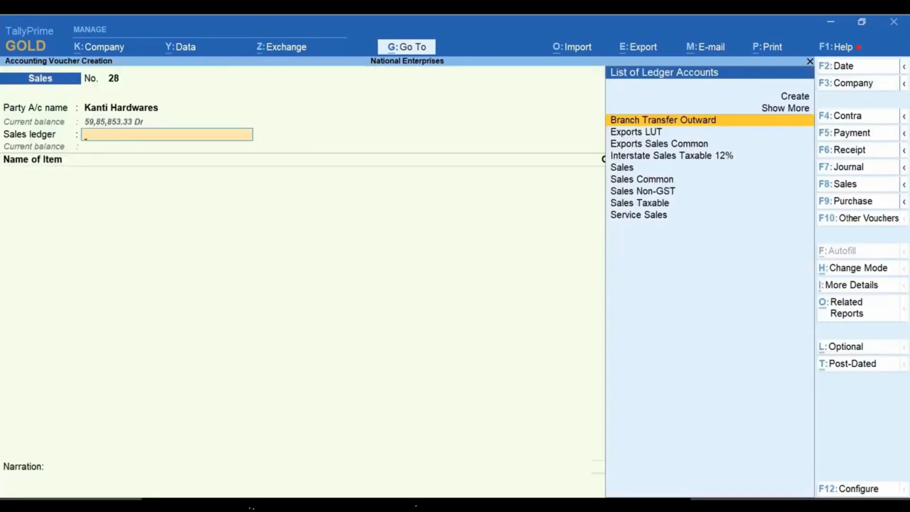
Step: Choose Sales Taxable as the sales ledger and add 100 No of item 12MM** at a rate of 5,000.00
{"action": "key", "text": "Down"}
{"action": "key", "text": "Down"}
{"action": "key", "text": "Down"}
{"action": "key", "text": "Down"}
{"action": "key", "text": "Down"}
{"action": "key", "text": "Down"}
{"action": "key", "text": "Down"}
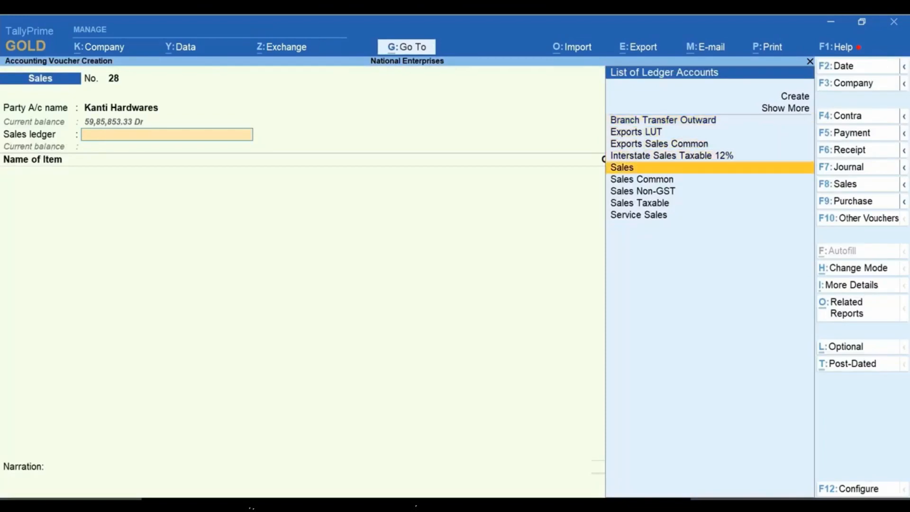
{"action": "key", "text": "Return"}
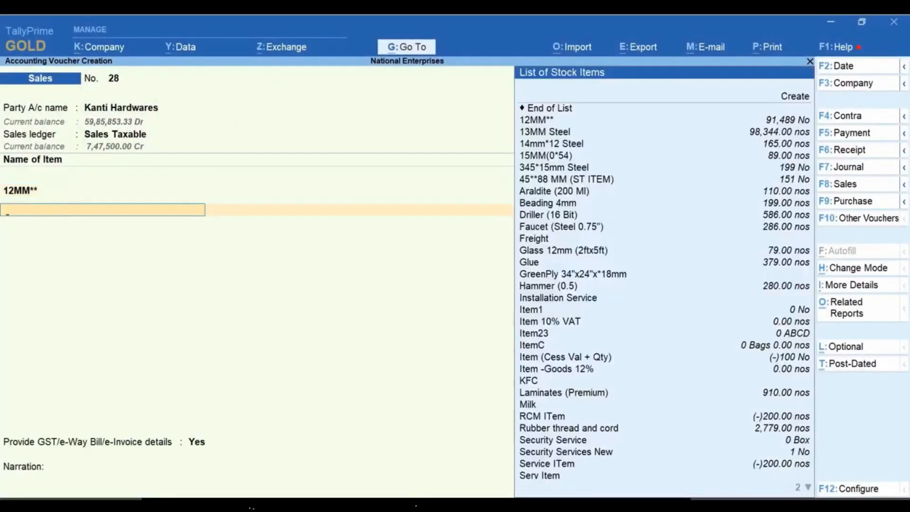
Step: Add 14mm*12 Steel with a quantity of 100 nos at 500.00 and end the item list
{"action": "key", "text": "Down"}
{"action": "key", "text": "Down"}
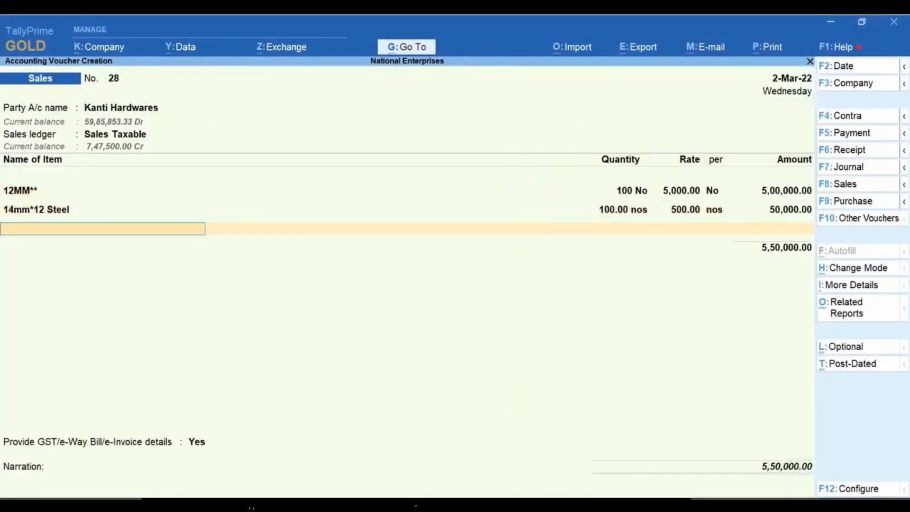
{"action": "key", "text": "Return"}
Step: Add the CGST and SGST ledgers to the Kanti Hardwares voucher
{"action": "type", "text": "Cg"}
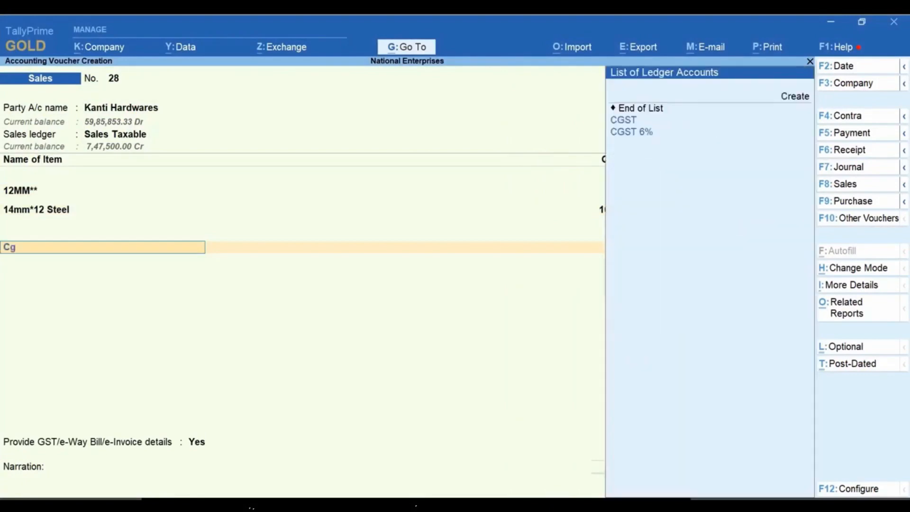
{"action": "key", "text": "Return"}
{"action": "key", "text": "Return"}
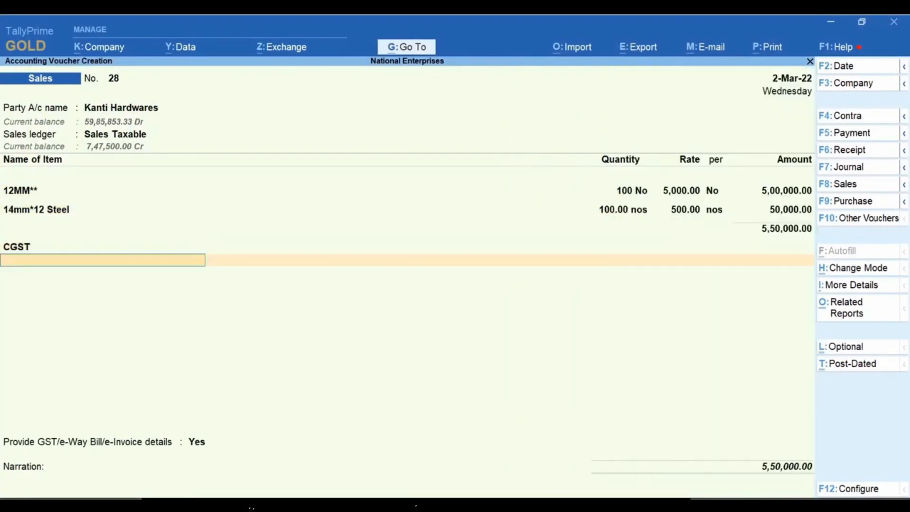
{"action": "type", "text": "Sg"}
{"action": "key", "text": "Return"}
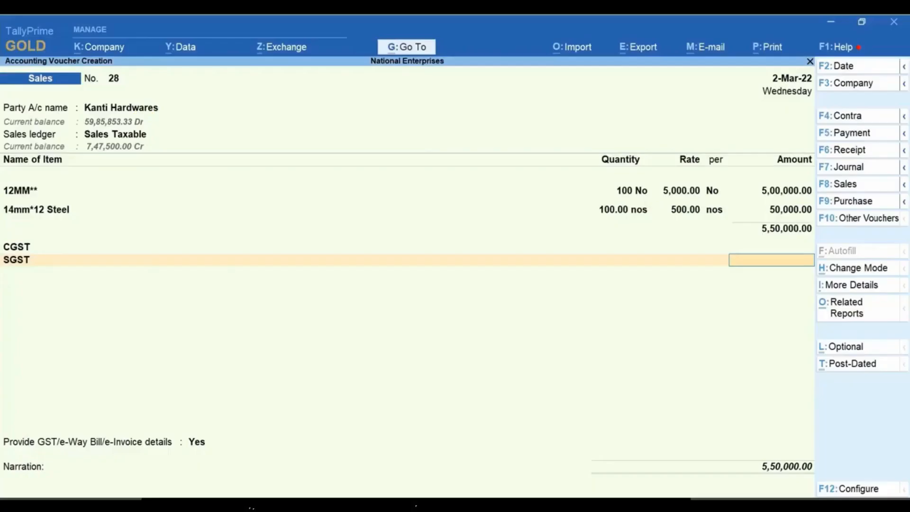
Step: Examine the voucher's GST - Tax Analysis, including the tax breakdown of item 12MM**, and close the report
{"action": "key", "text": "alt+a"}
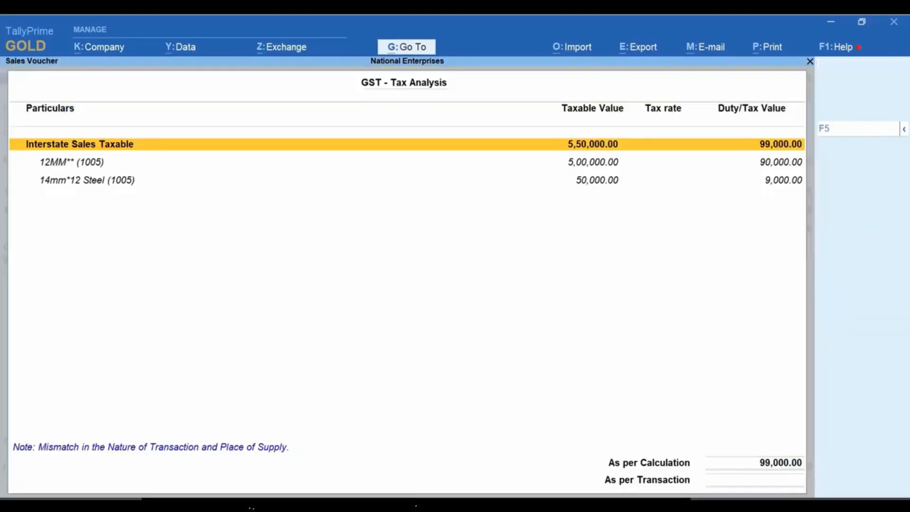
{"action": "key", "text": "Down"}
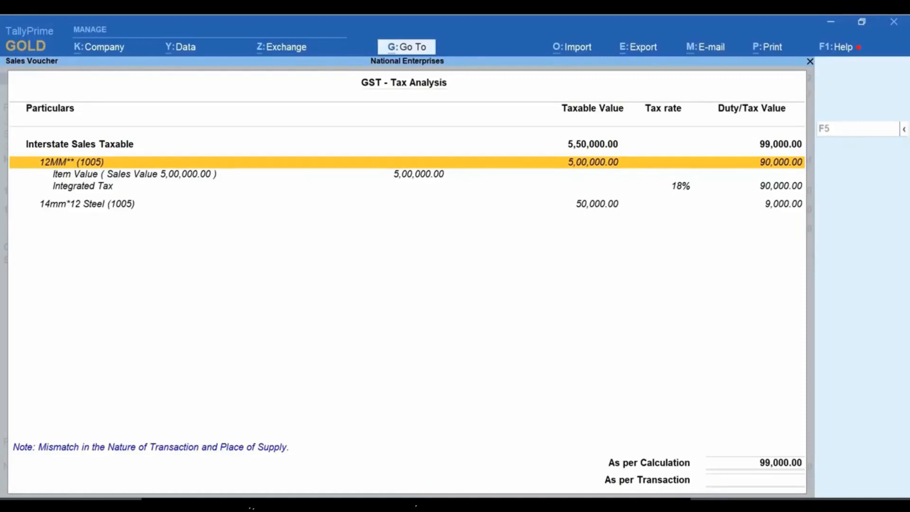
{"action": "key", "text": "shift+Return"}
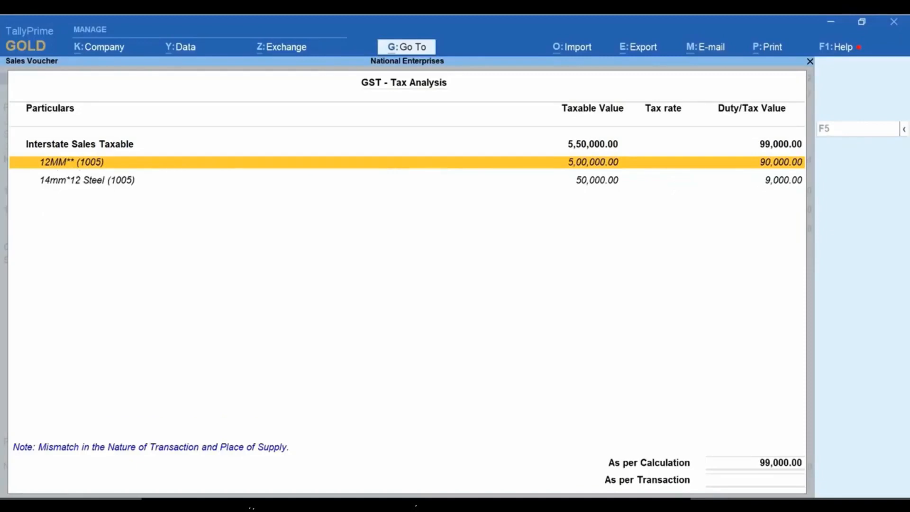
{"action": "key", "text": "Up"}
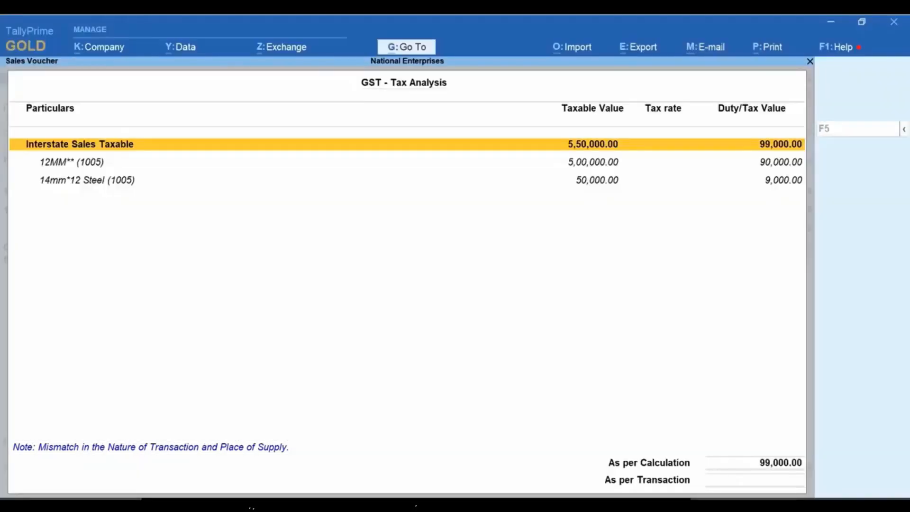
{"action": "key", "text": "Escape"}
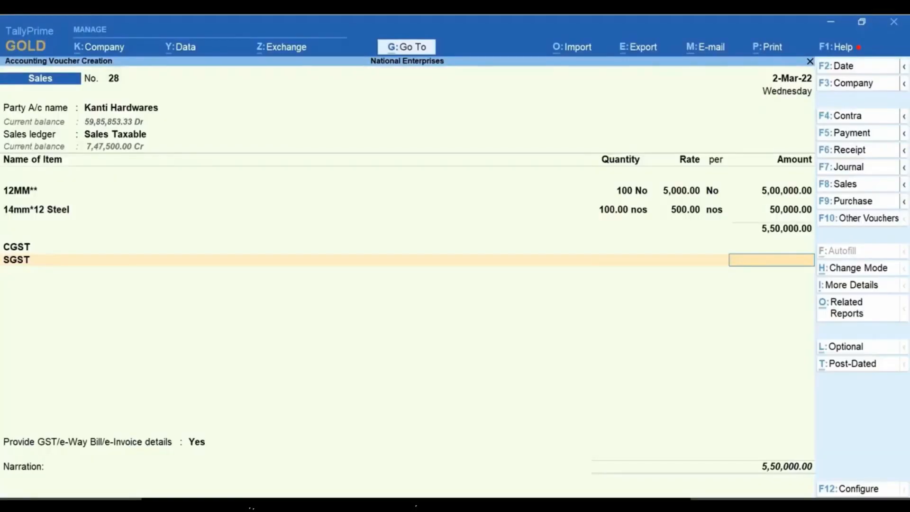
Step: Change the voucher's sales ledger to Sales and go through the item lines to refresh the CGST and SGST amounts
{"action": "left_click", "coordinate": [139, 138]}
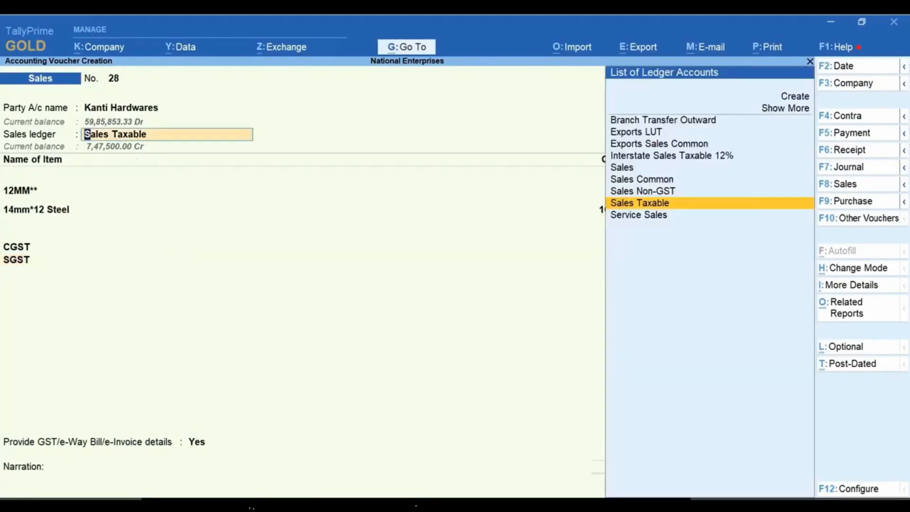
{"action": "key", "text": "Up"}
{"action": "key", "text": "Up"}
{"action": "key", "text": "Up"}
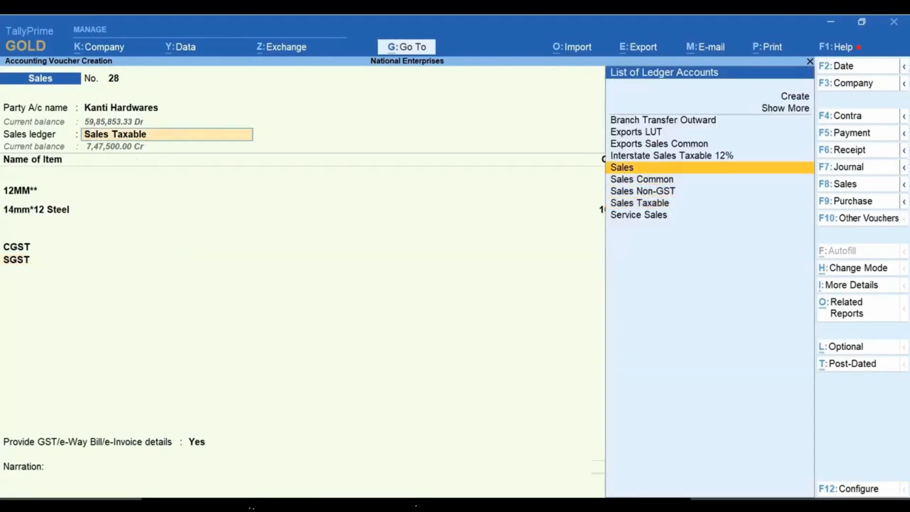
{"action": "key", "text": "Return"}
{"action": "key", "text": "Return"}
{"action": "key", "text": "Return"}
{"action": "key", "text": "Return"}
{"action": "key", "text": "Return"}
{"action": "key", "text": "Return"}
{"action": "key", "text": "Return"}
{"action": "key", "text": "Return"}
{"action": "key", "text": "Return"}
{"action": "key", "text": "Return"}
{"action": "key", "text": "Return"}
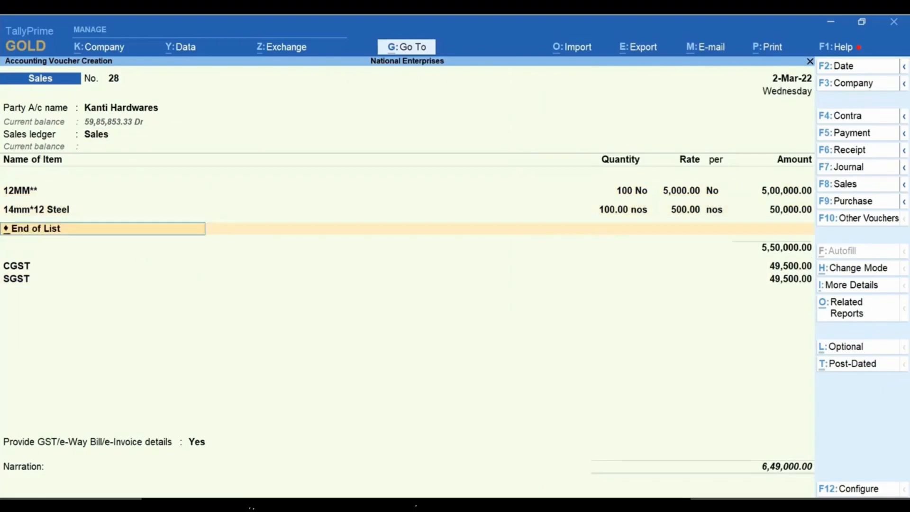
{"action": "key", "text": "Return"}
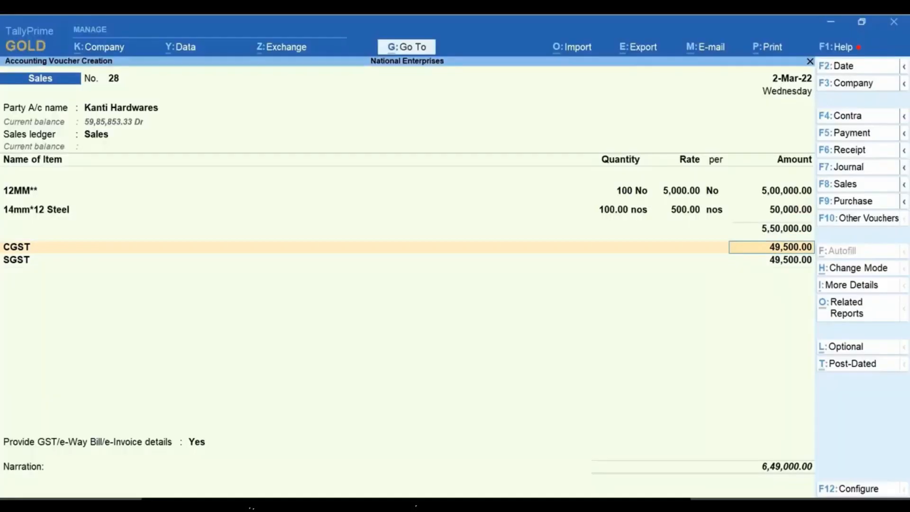
Step: View the detailed GST - Tax Analysis of the voucher with the central and state tax of each item
{"action": "key", "text": "ctrl+o"}
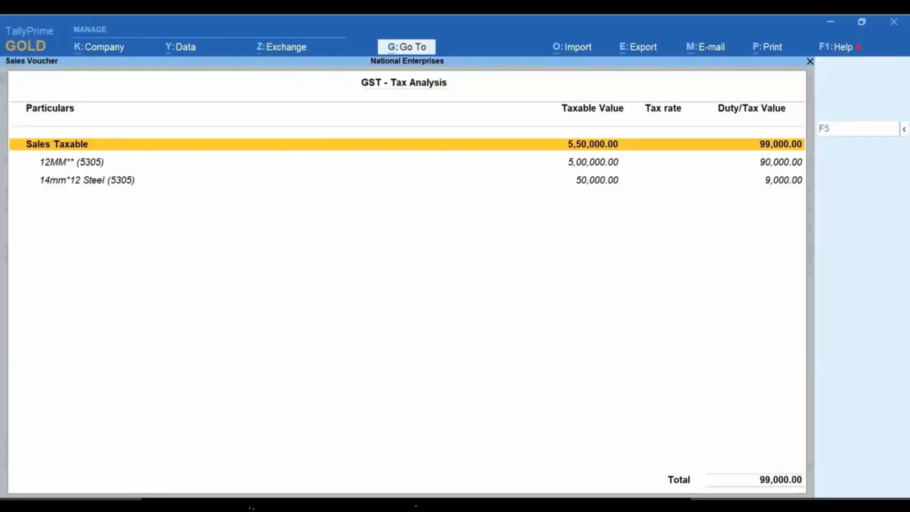
{"action": "key", "text": "alt+F5"}
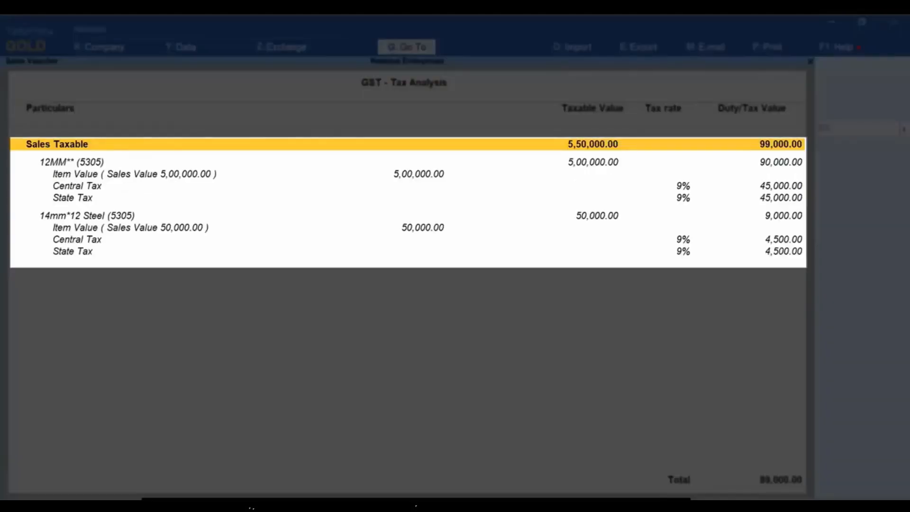
Step: Close the GST - Tax Analysis and save the Kanti Hardwares sales voucher
{"action": "key", "text": "Escape"}
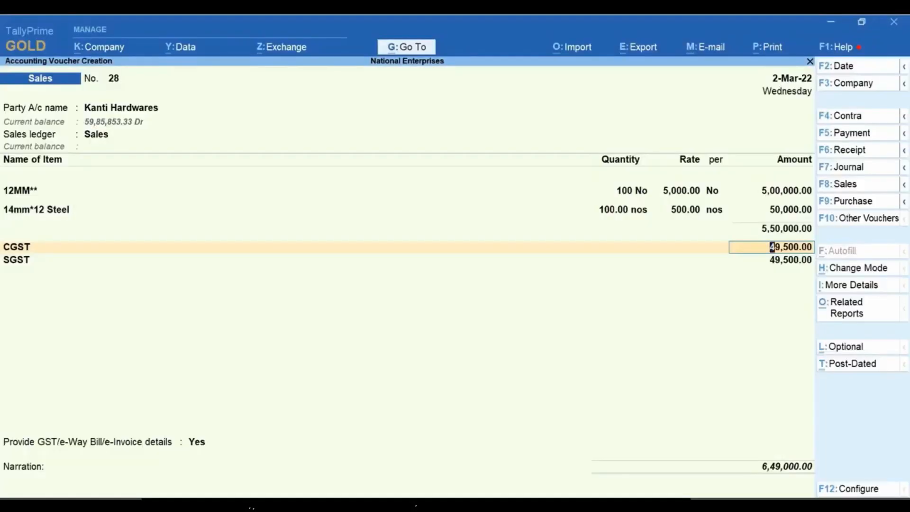
{"action": "key", "text": "ctrl+a"}
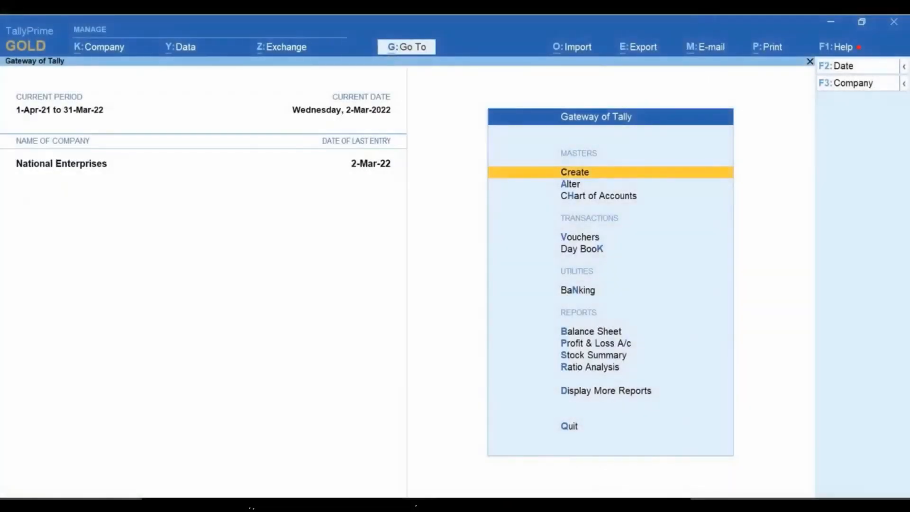
Step: Start a new sales voucher with Kiran Enterprises as the party account and accept the dispatch details
{"action": "key", "text": "Down"}
{"action": "key", "text": "Down"}
{"action": "key", "text": "Down"}
{"action": "key", "text": "Return"}
{"action": "key", "text": "Down"}
{"action": "key", "text": "Down"}
{"action": "key", "text": "Down"}
{"action": "key", "text": "Down"}
{"action": "key", "text": "Down"}
{"action": "key", "text": "Down"}
{"action": "key", "text": "Down"}
{"action": "key", "text": "Down"}
{"action": "key", "text": "Down"}
{"action": "key", "text": "Down"}
{"action": "key", "text": "Down"}
{"action": "key", "text": "Down"}
{"action": "key", "text": "Down"}
{"action": "key", "text": "Down"}
{"action": "key", "text": "Down"}
{"action": "key", "text": "Down"}
{"action": "key", "text": "Down"}
{"action": "key", "text": "Down"}
{"action": "key", "text": "Down"}
{"action": "key", "text": "Down"}
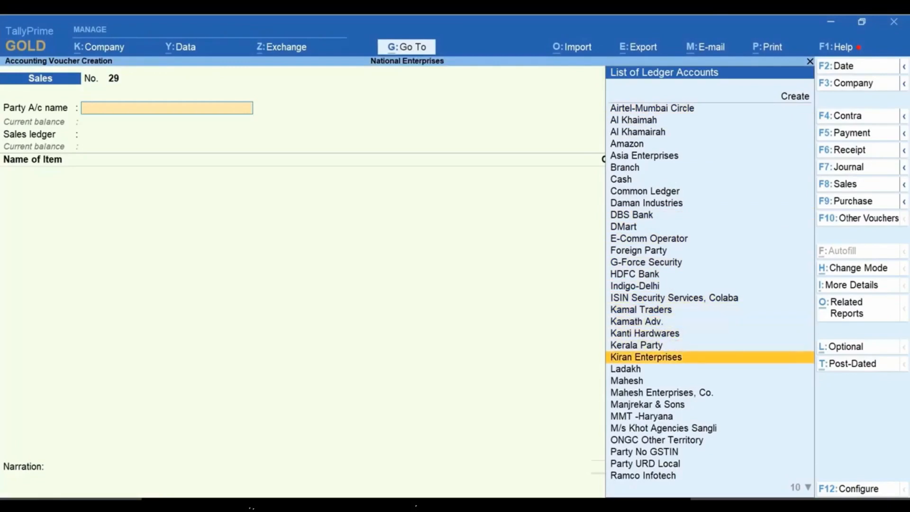
{"action": "key", "text": "Return"}
{"action": "key", "text": "ctrl+a"}
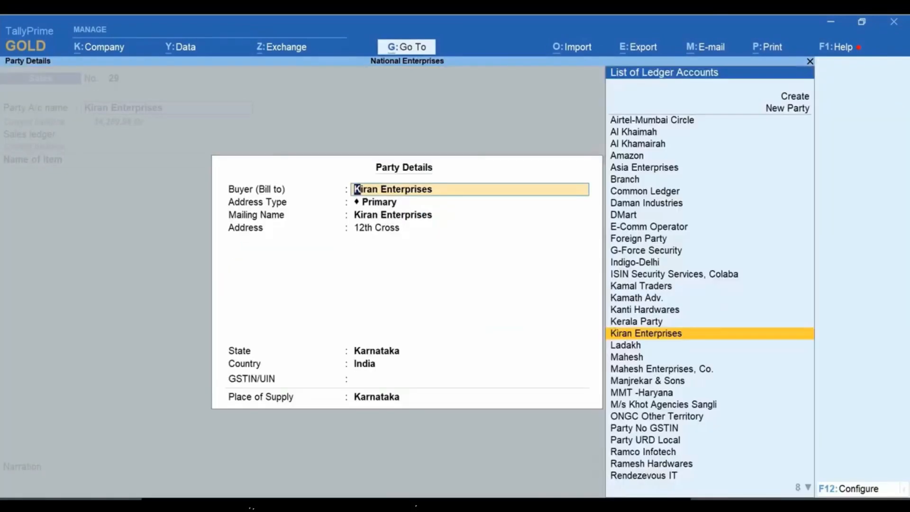
Step: Set the place of supply to Maharashtra in the party details of Kiran Enterprises
{"action": "key", "text": "Return"}
{"action": "key", "text": "Return"}
{"action": "key", "text": "Return"}
{"action": "key", "text": "Return"}
{"action": "key", "text": "Return"}
{"action": "key", "text": "Return"}
{"action": "key", "text": "Return"}
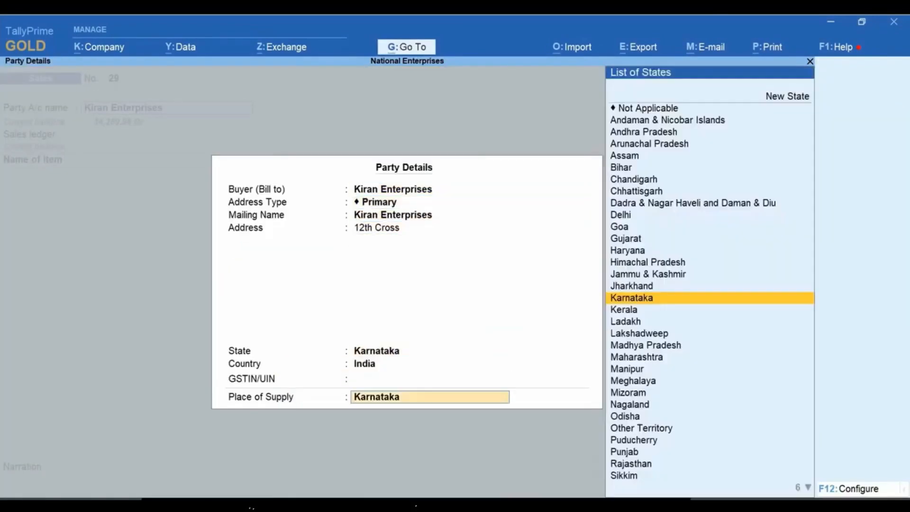
{"action": "key", "text": "Down"}
{"action": "key", "text": "Down"}
{"action": "key", "text": "Down"}
{"action": "key", "text": "Down"}
{"action": "key", "text": "Down"}
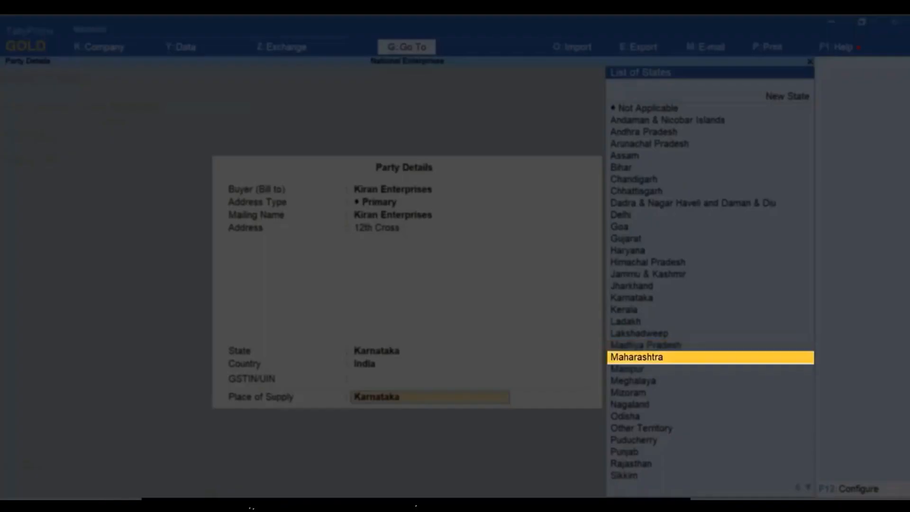
{"action": "key", "text": "Return"}
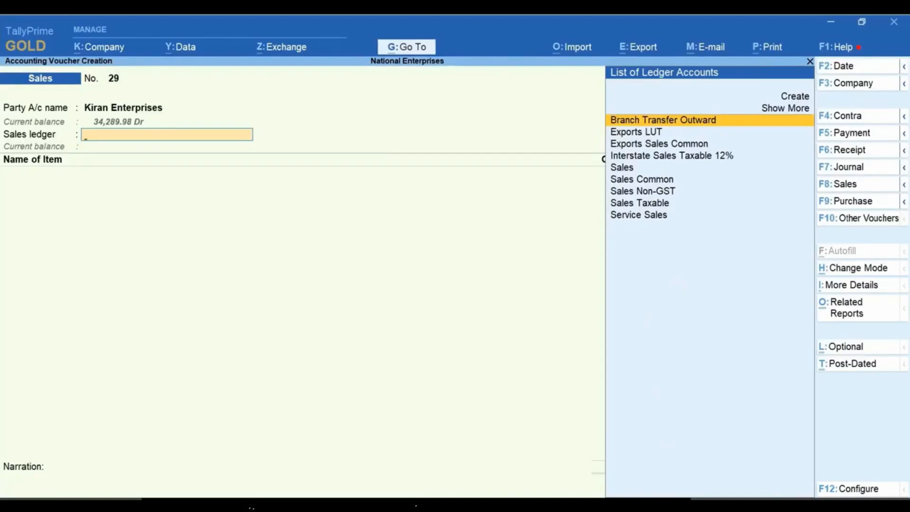
Step: Choose Sales as the sales ledger of the Kiran Enterprises voucher
{"action": "key", "text": "Down"}
{"action": "key", "text": "Down"}
{"action": "key", "text": "Down"}
{"action": "key", "text": "Down"}
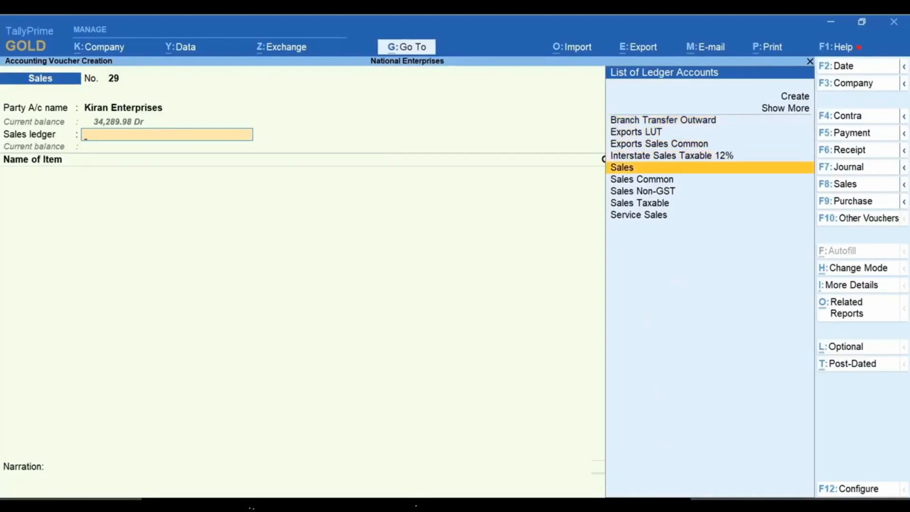
{"action": "key", "text": "Return"}
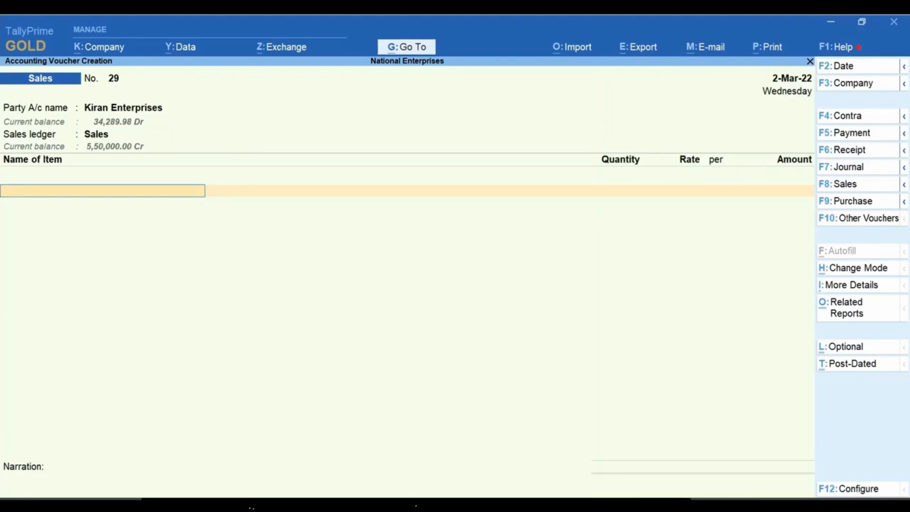
Step: Enter the items 12MM** with 100 No at 5,000 and 14mm*12 Steel with 50 nos at 500
{"action": "key", "text": "Down"}
{"action": "key", "text": "Down"}
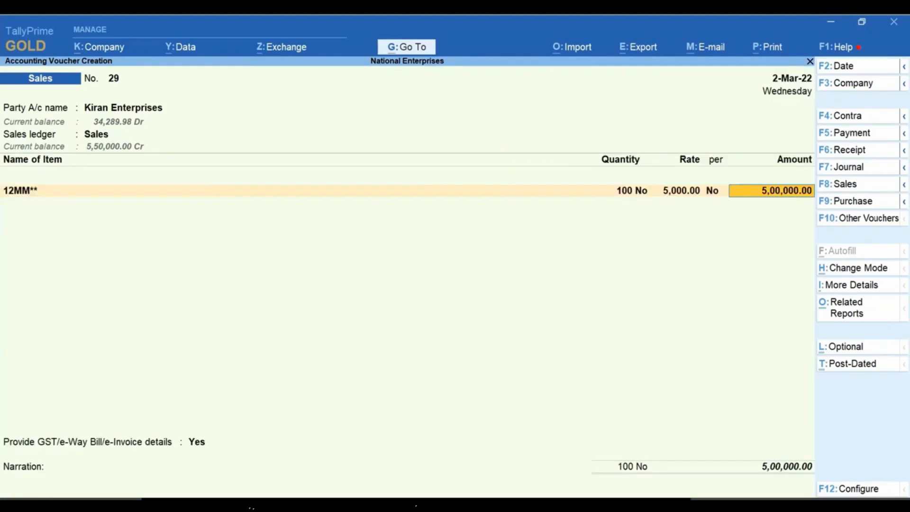
{"action": "key", "text": "Return"}
{"action": "key", "text": "Down"}
{"action": "key", "text": "Down"}
{"action": "key", "text": "Down"}
{"action": "key", "text": "Down"}
{"action": "key", "text": "Return"}
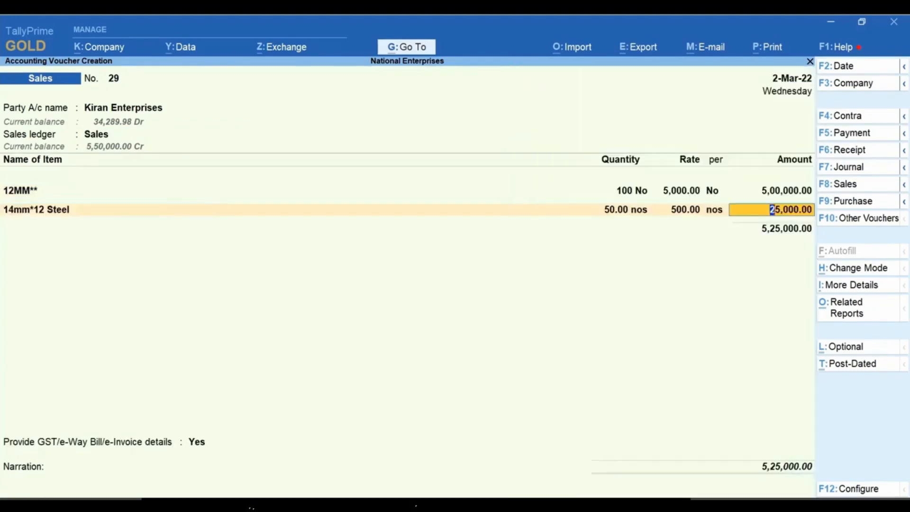
Step: Add the IGST ledger to the Kiran Enterprises voucher below the item lines
{"action": "key", "text": "Return"}
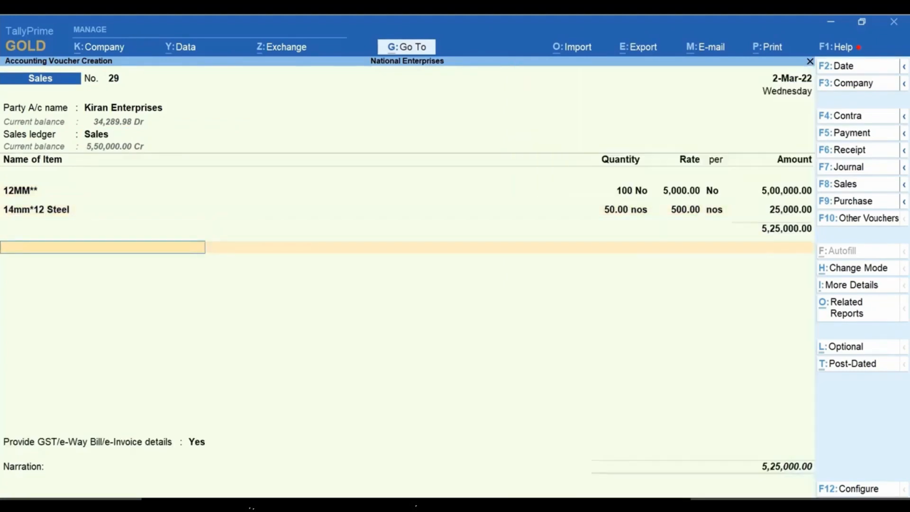
{"action": "key", "text": "Return"}
{"action": "key", "text": "Down"}
{"action": "key", "text": "Down"}
{"action": "key", "text": "Down"}
{"action": "key", "text": "Down"}
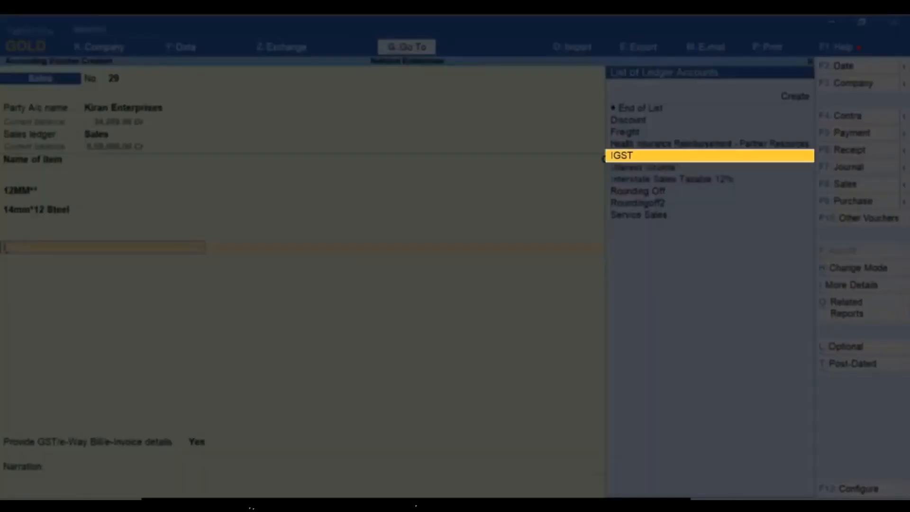
{"action": "key", "text": "Return"}
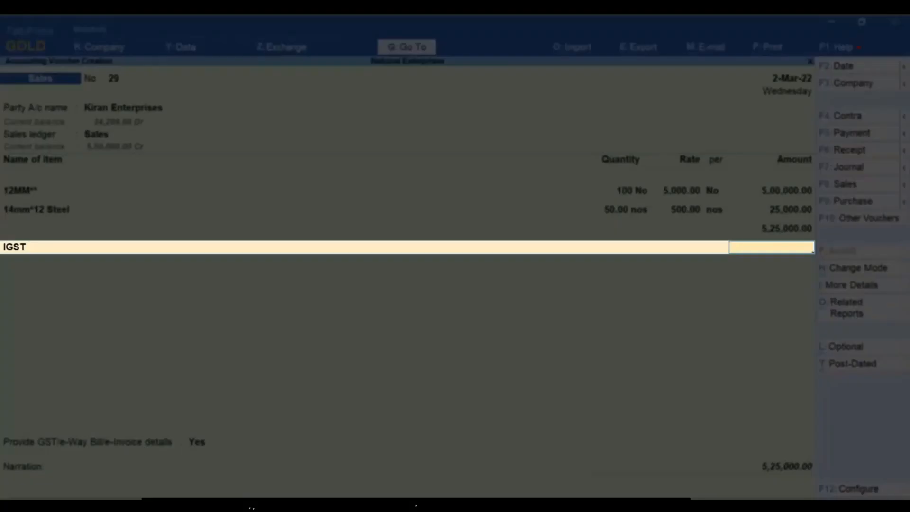
{"action": "key", "text": "Return"}
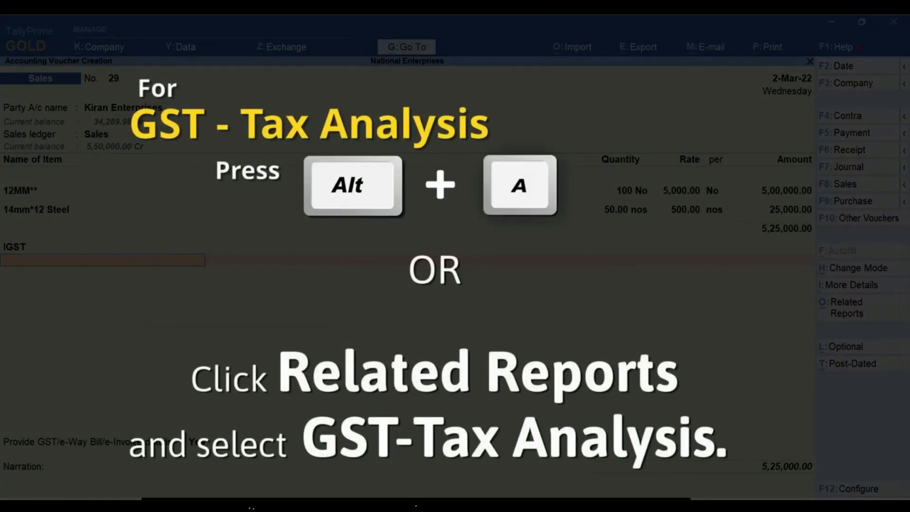
Step: Examine the detailed GST - Tax Analysis of the Kiran Enterprises voucher for the cause of the missing IGST
{"action": "key", "text": "alt+a"}
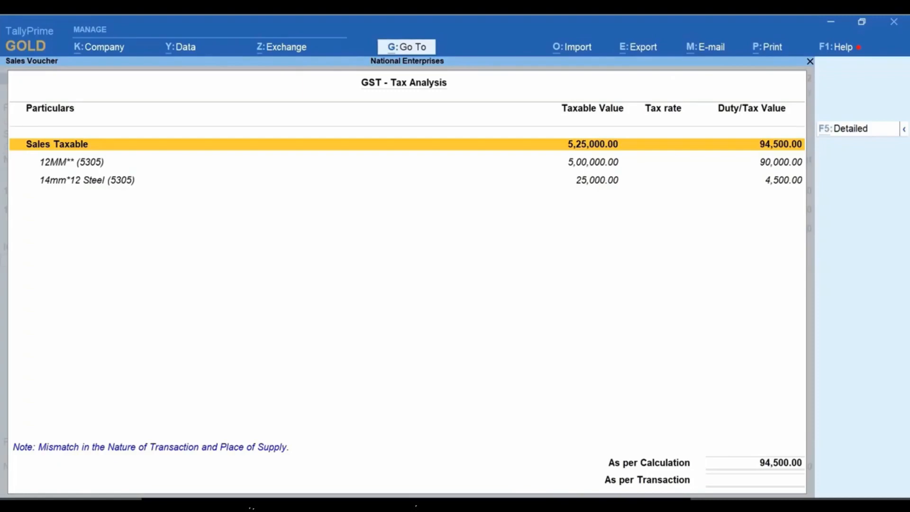
{"action": "key", "text": "F5"}
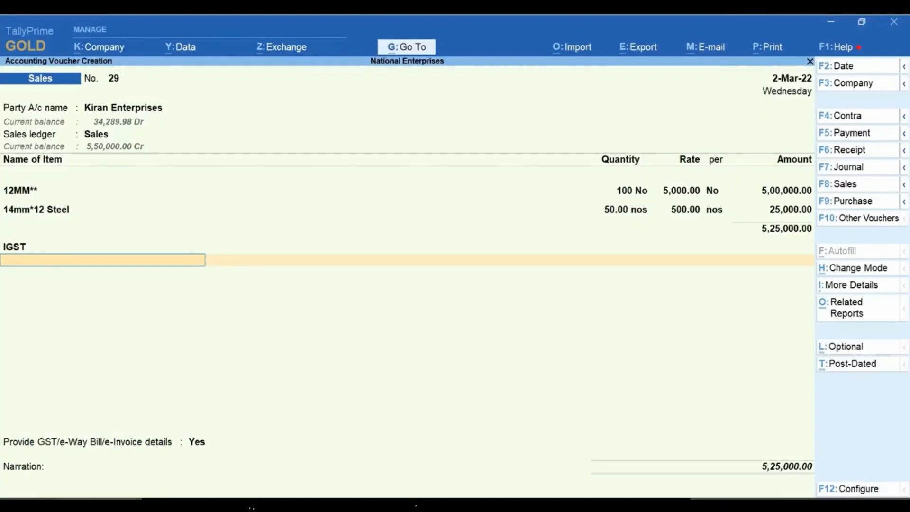
Step: Change the place of supply to Karnataka in the party details of Kiran Enterprises
{"action": "left_click", "coordinate": [129, 109]}
{"action": "key", "text": "Return"}
{"action": "key", "text": "ctrl+a"}
{"action": "key", "text": "Return"}
{"action": "key", "text": "Return"}
{"action": "key", "text": "Return"}
{"action": "key", "text": "Return"}
{"action": "key", "text": "Up"}
{"action": "key", "text": "Up"}
{"action": "key", "text": "Up"}
{"action": "key", "text": "Up"}
{"action": "key", "text": "Up"}
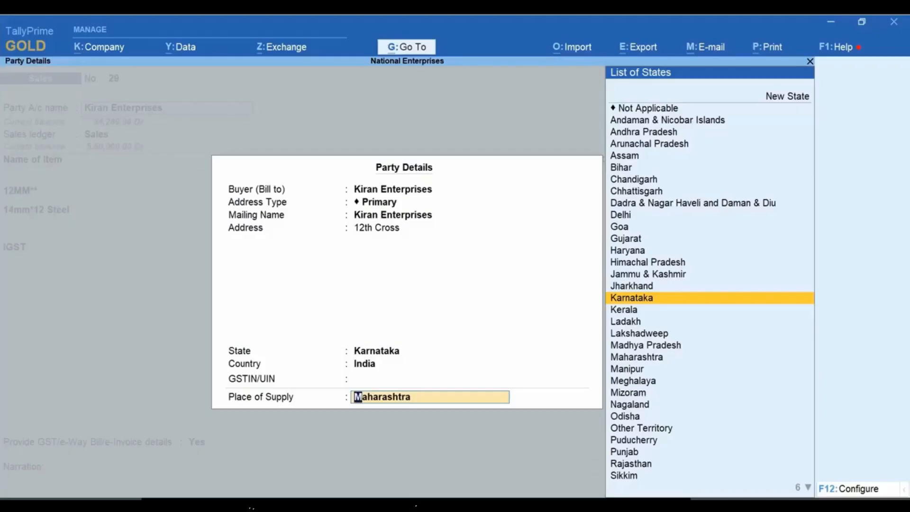
{"action": "key", "text": "Return"}
Step: Replace the IGST ledger with CGST and add the SGST ledger to the Kiran Enterprises voucher
{"action": "key", "text": "Return"}
{"action": "key", "text": "Return"}
{"action": "key", "text": "Return"}
{"action": "key", "text": "Return"}
{"action": "key", "text": "Return"}
{"action": "key", "text": "Return"}
{"action": "key", "text": "Return"}
{"action": "key", "text": "Return"}
{"action": "key", "text": "Return"}
{"action": "key", "text": "Up"}
{"action": "key", "text": "Up"}
{"action": "key", "text": "Up"}
{"action": "key", "text": "Up"}
{"action": "key", "text": "Up"}
{"action": "key", "text": "Up"}
{"action": "key", "text": "Up"}
{"action": "key", "text": "Up"}
{"action": "key", "text": "Up"}
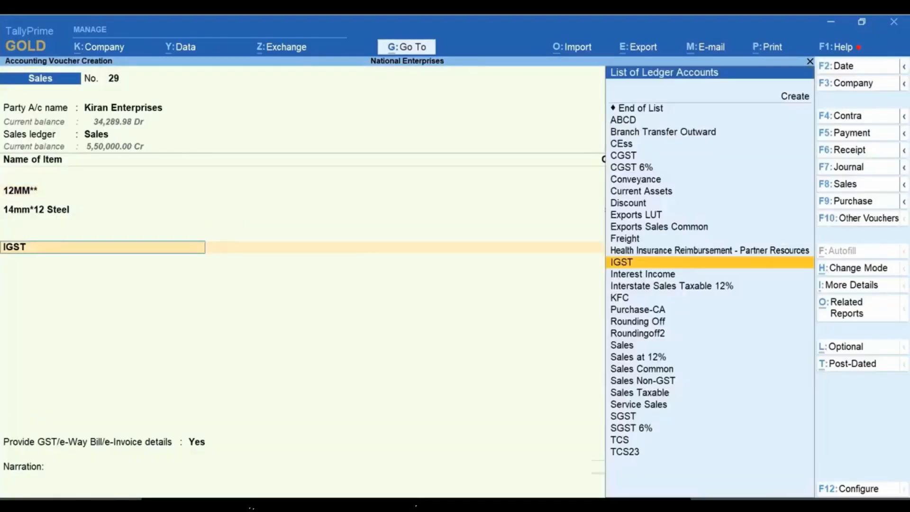
{"action": "key", "text": "Return"}
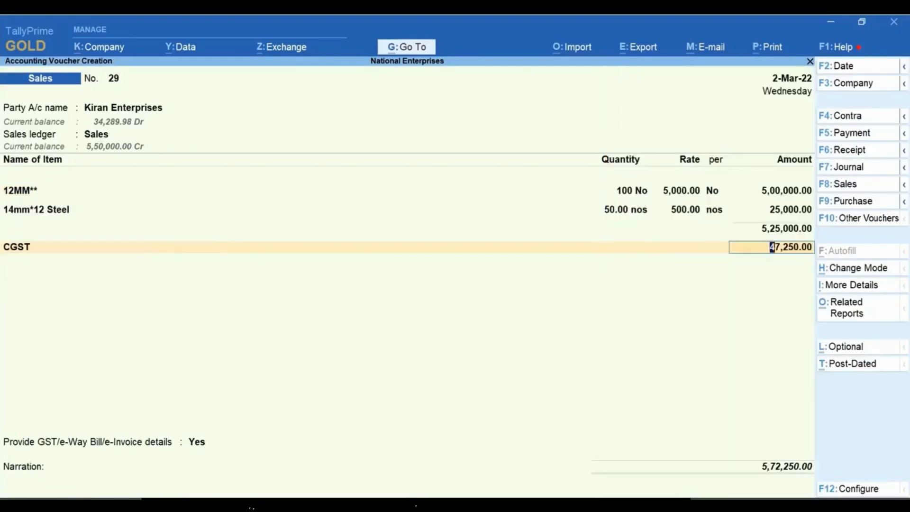
{"action": "key", "text": "Return"}
{"action": "type", "text": "Sg"}
{"action": "key", "text": "Down"}
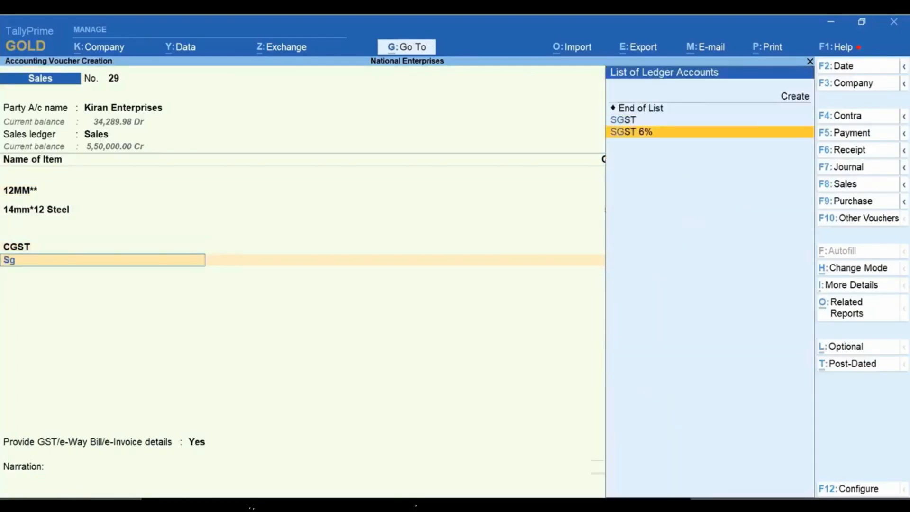
{"action": "key", "text": "Return"}
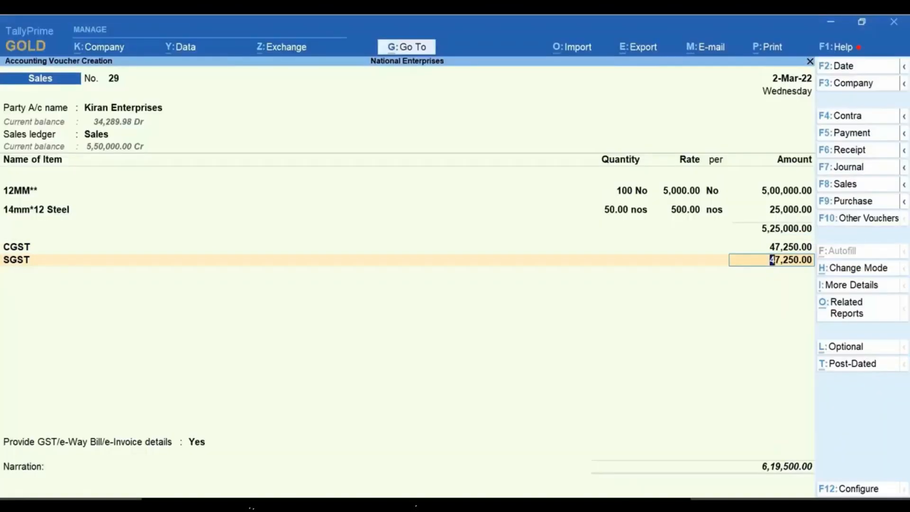
{"action": "key", "text": "Return"}
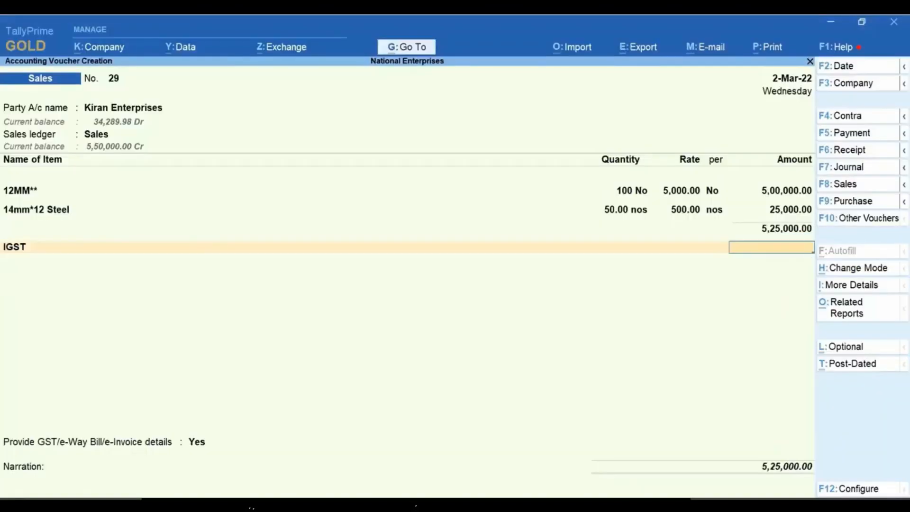
Step: Change the voucher's sales ledger to Sales Taxable and go through the item lines to refresh the IGST amount
{"action": "left_click", "coordinate": [97, 136]}
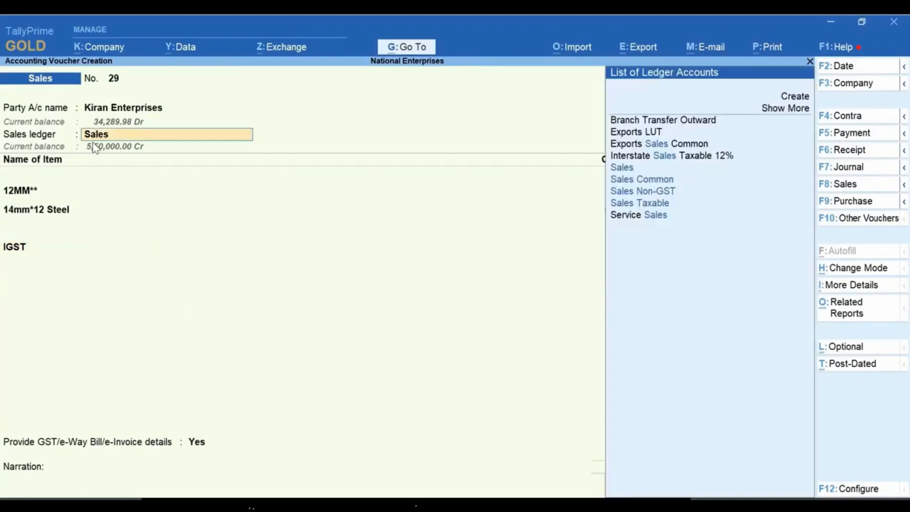
{"action": "key", "text": "Down"}
{"action": "key", "text": "Down"}
{"action": "key", "text": "Down"}
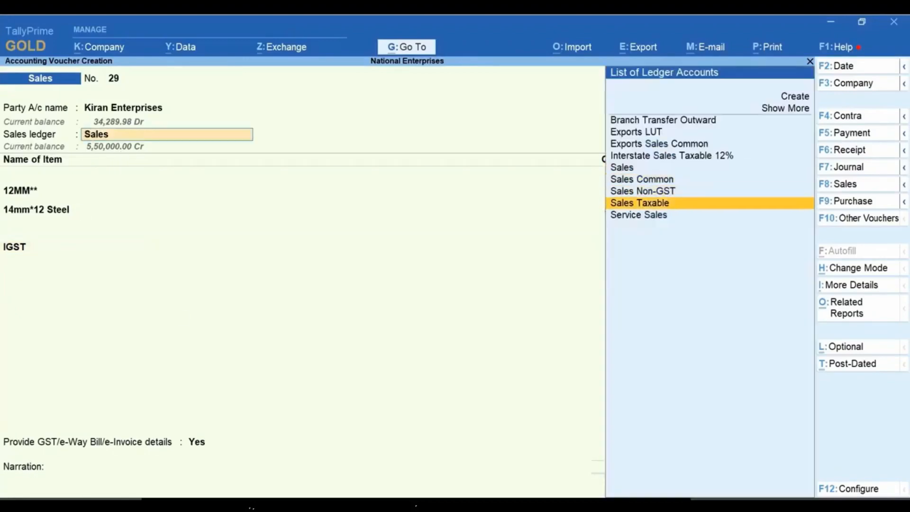
{"action": "key", "text": "Return"}
{"action": "key", "text": "Return"}
{"action": "key", "text": "Return"}
{"action": "key", "text": "Return"}
{"action": "key", "text": "Return"}
{"action": "key", "text": "Return"}
{"action": "key", "text": "Return"}
{"action": "key", "text": "Return"}
{"action": "key", "text": "Return"}
{"action": "key", "text": "Return"}
{"action": "key", "text": "Return"}
{"action": "key", "text": "Return"}
{"action": "key", "text": "Return"}
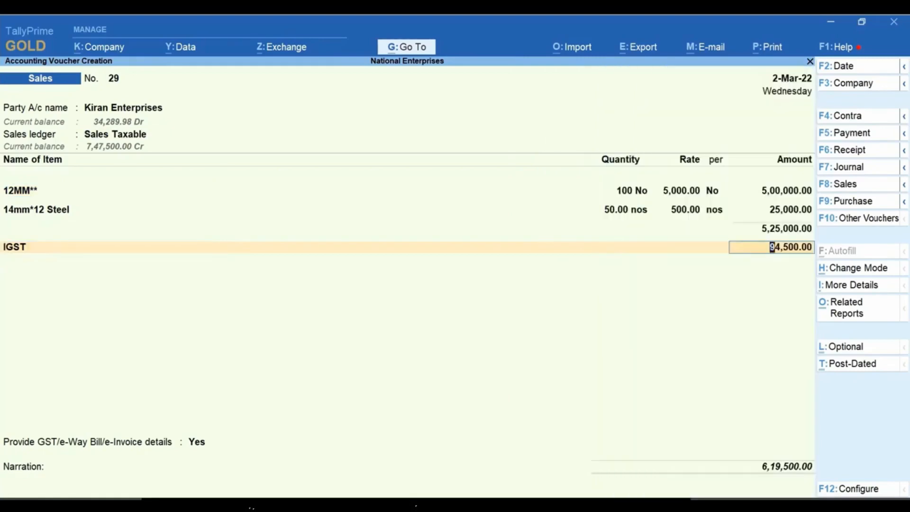
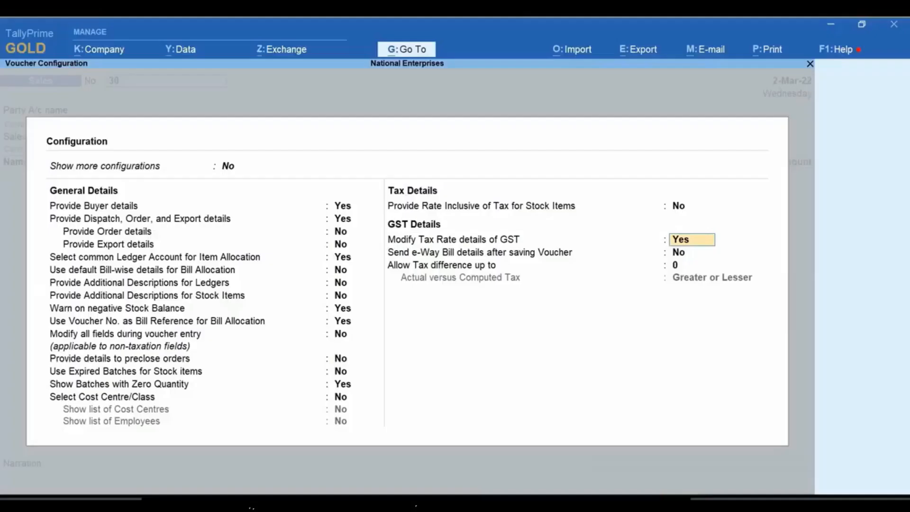
Step: Set Modify Tax Rate details of GST to Yes in the sales voucher configuration and save the configuration
{"action": "key", "text": "Return"}
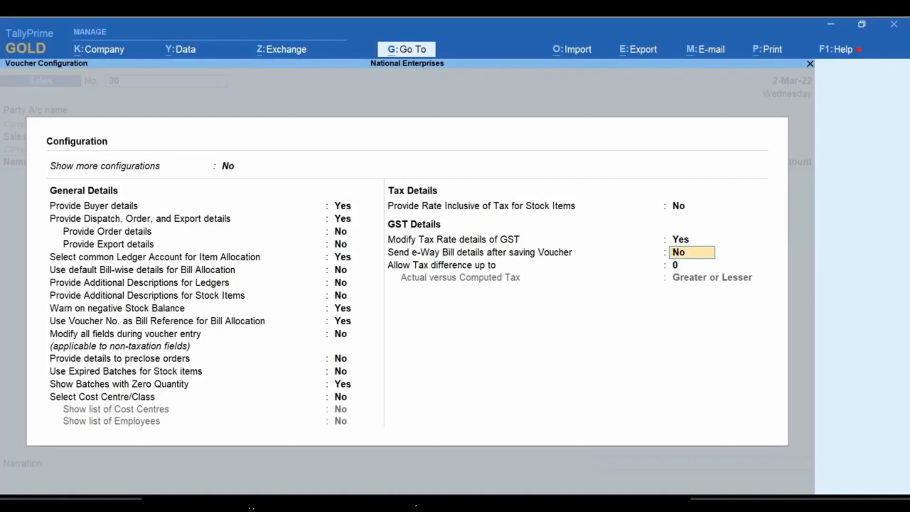
{"action": "key", "text": "ctrl"}
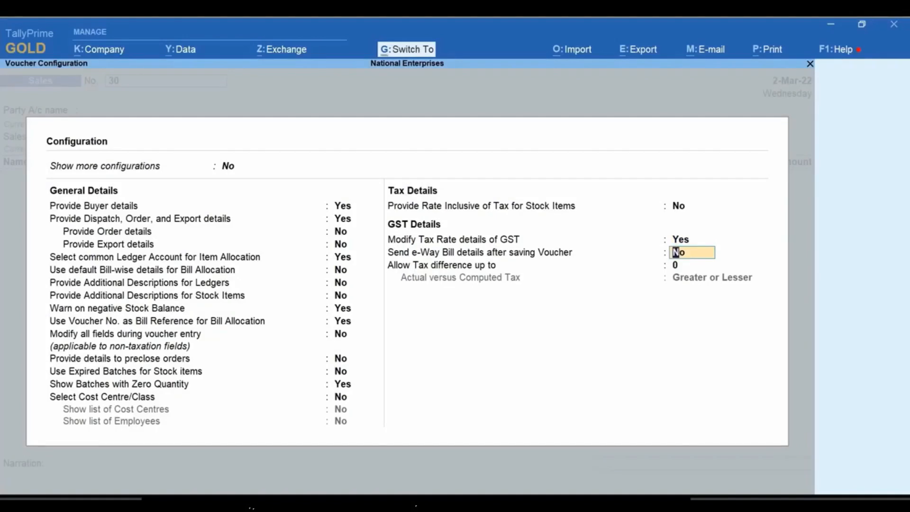
{"action": "key", "text": "ctrl+a"}
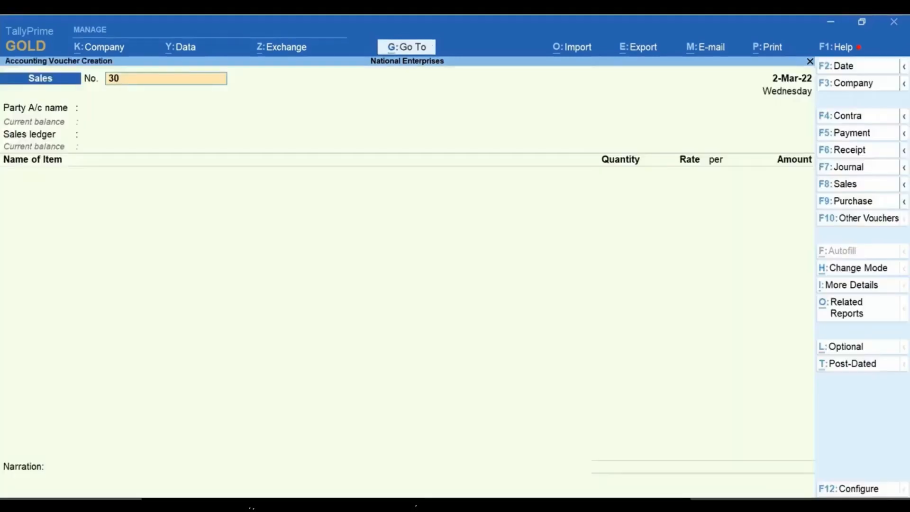
Step: Choose Kamal Traders as the party of the new sales voucher and accept the party details
{"action": "key", "text": "Return"}
{"action": "key", "text": "Down"}
{"action": "key", "text": "Down"}
{"action": "key", "text": "Down"}
{"action": "key", "text": "Down"}
{"action": "key", "text": "Down"}
{"action": "key", "text": "Down"}
{"action": "key", "text": "Down"}
{"action": "key", "text": "Down"}
{"action": "key", "text": "Down"}
{"action": "key", "text": "Down"}
{"action": "key", "text": "Down"}
{"action": "key", "text": "Down"}
{"action": "key", "text": "Down"}
{"action": "key", "text": "Down"}
{"action": "key", "text": "Down"}
{"action": "key", "text": "Down"}
{"action": "key", "text": "Down"}
{"action": "key", "text": "Return"}
{"action": "key", "text": "ctrl+a"}
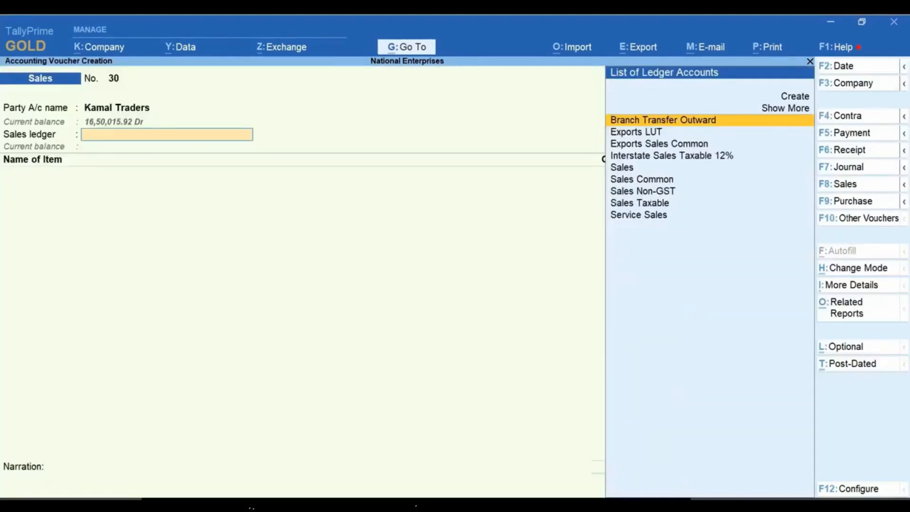
Step: Select Sales as the voucher's sales ledger and set its tax classification to Interstate Sales Taxable
{"action": "key", "text": "Down"}
{"action": "key", "text": "Down"}
{"action": "key", "text": "Down"}
{"action": "key", "text": "Down"}
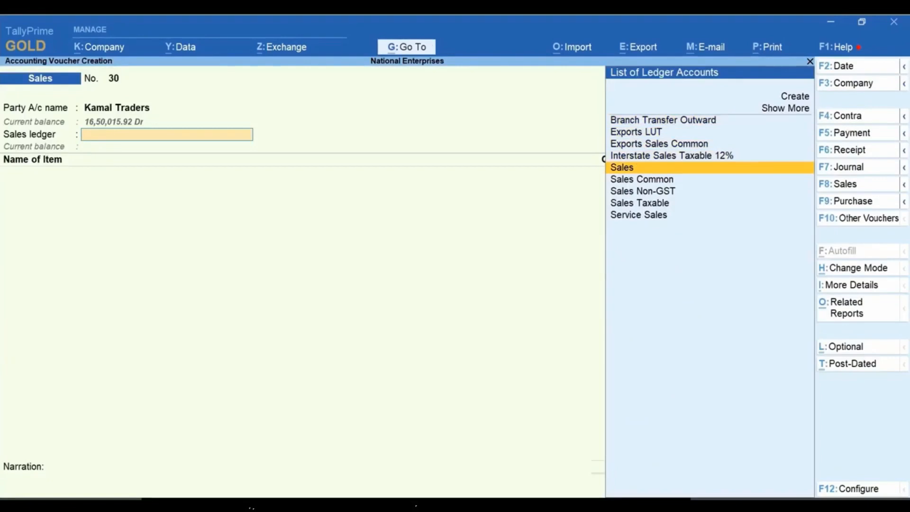
{"action": "key", "text": "Return"}
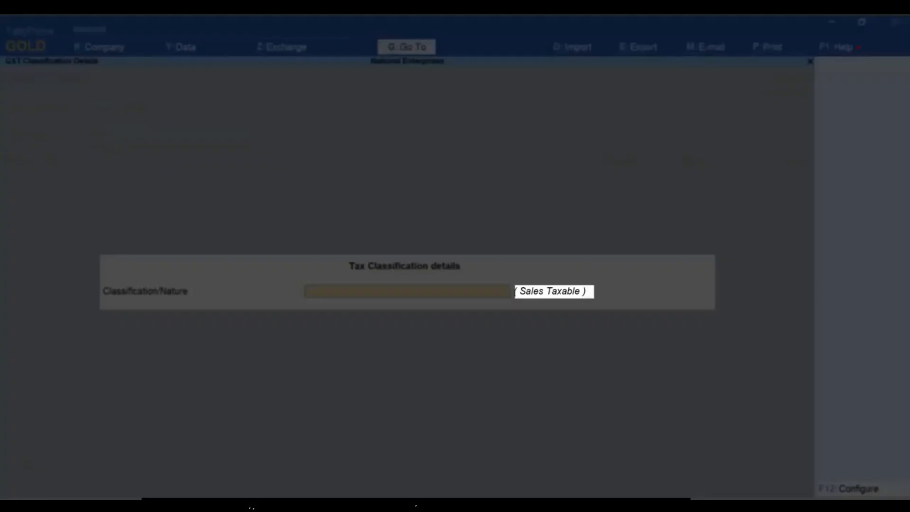
{"action": "key", "text": "space"}
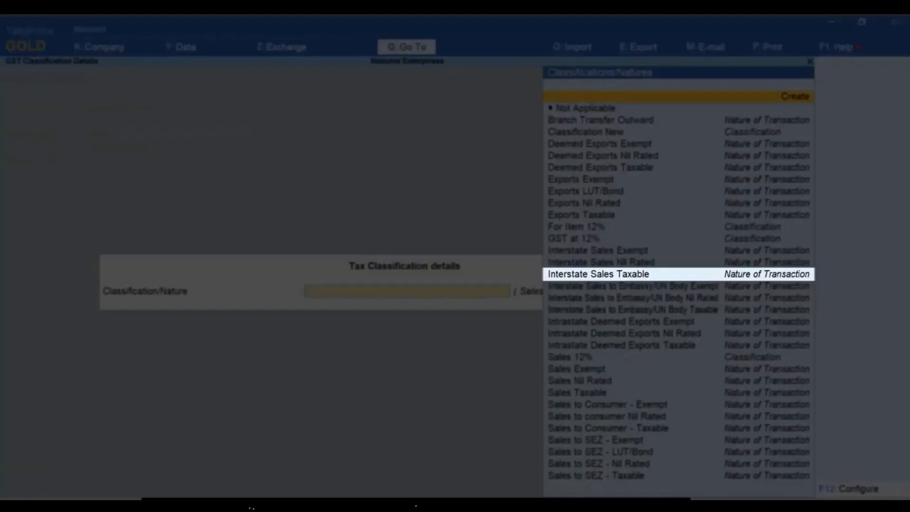
{"action": "key", "text": "Down"}
{"action": "key", "text": "Down"}
{"action": "key", "text": "Down"}
{"action": "key", "text": "Down"}
{"action": "key", "text": "Down"}
{"action": "key", "text": "Down"}
{"action": "key", "text": "Down"}
{"action": "key", "text": "Down"}
{"action": "key", "text": "Down"}
{"action": "key", "text": "Down"}
{"action": "key", "text": "Down"}
{"action": "key", "text": "Down"}
{"action": "key", "text": "Down"}
{"action": "key", "text": "Down"}
{"action": "key", "text": "Down"}
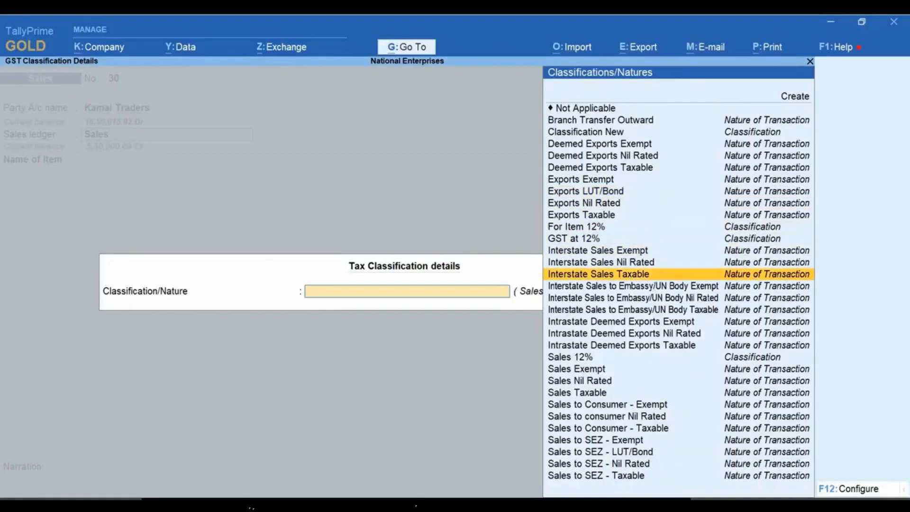
{"action": "key", "text": "Return"}
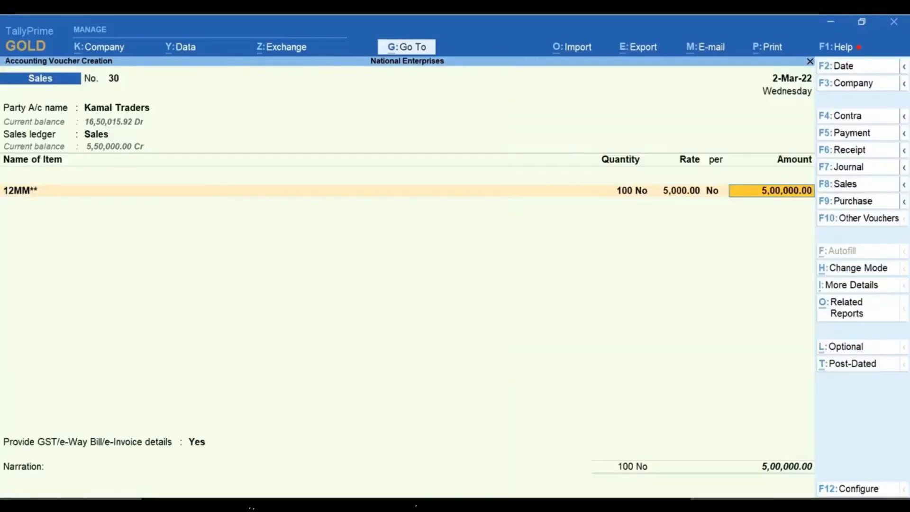
Step: Add 50 nos of 14mm*12 Steel at a rate of 1,000 and the CGST and SGST ledgers to the Kamal Traders voucher
{"action": "key", "text": "Return"}
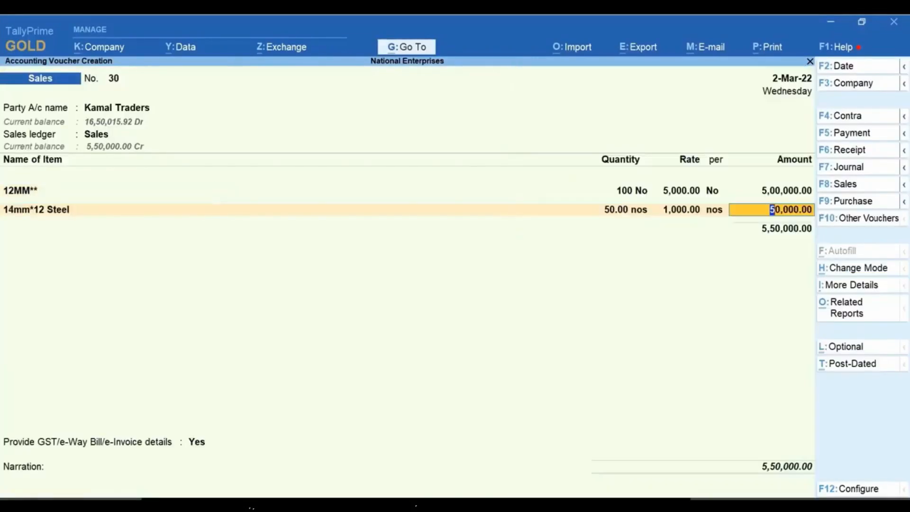
{"action": "key", "text": "Return"}
{"action": "type", "text": "cg"}
{"action": "key", "text": "Return"}
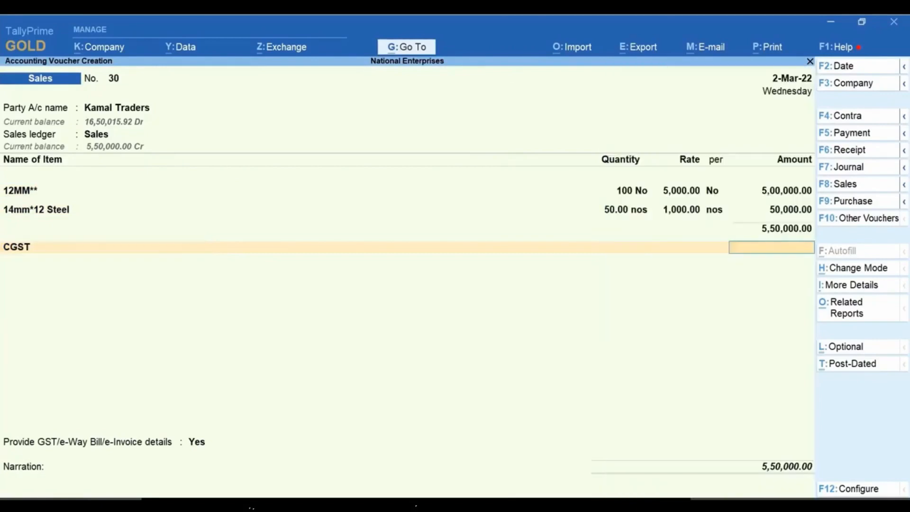
{"action": "key", "text": "Return"}
{"action": "type", "text": "sg"}
{"action": "key", "text": "Return"}
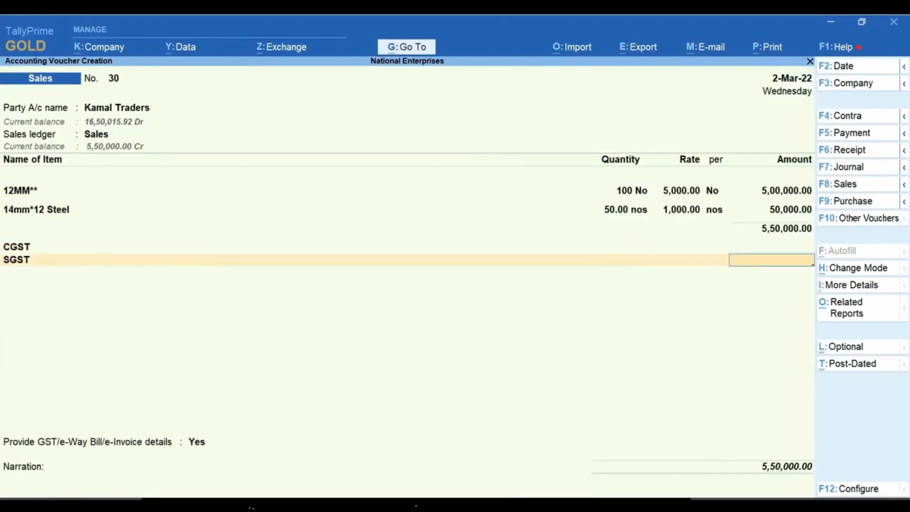
{"action": "key", "text": "Return"}
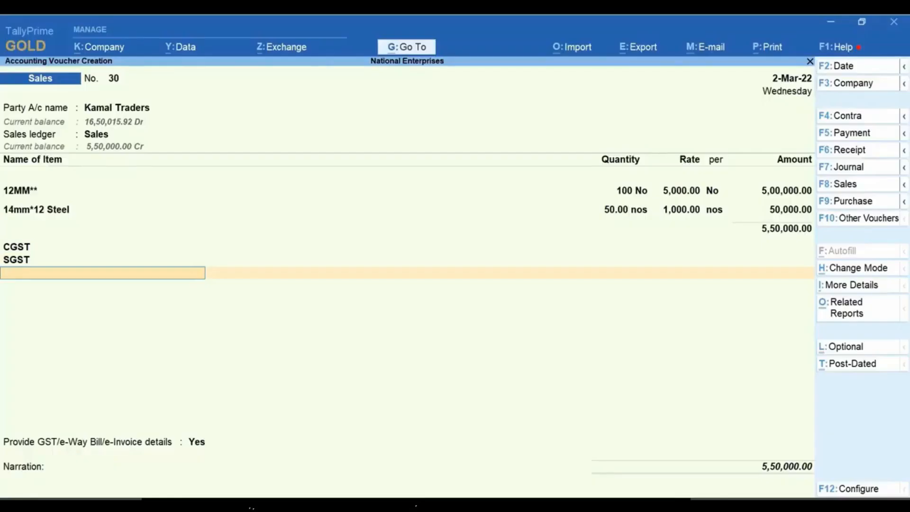
Step: Examine the detailed GST - Tax Analysis of the Kamal Traders voucher for the cause of the missing CGST and SGST
{"action": "key", "text": "ctrl+o"}
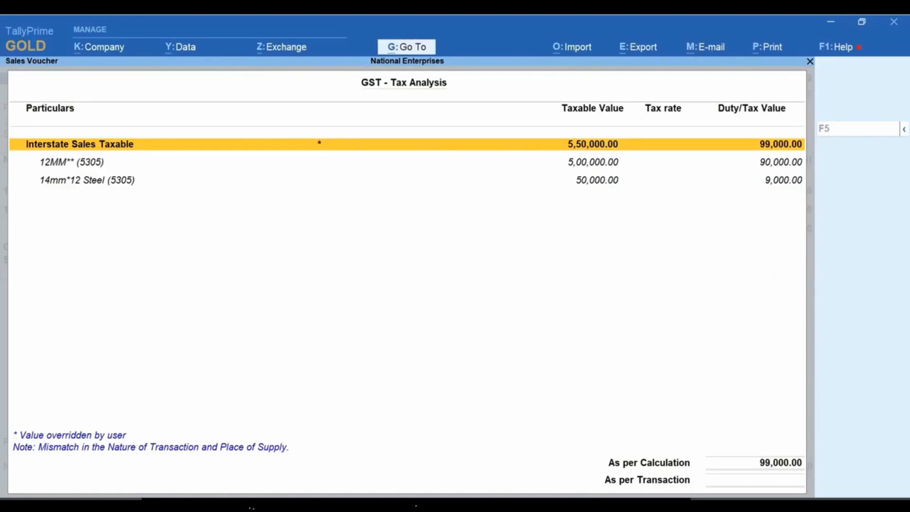
{"action": "key", "text": "F5"}
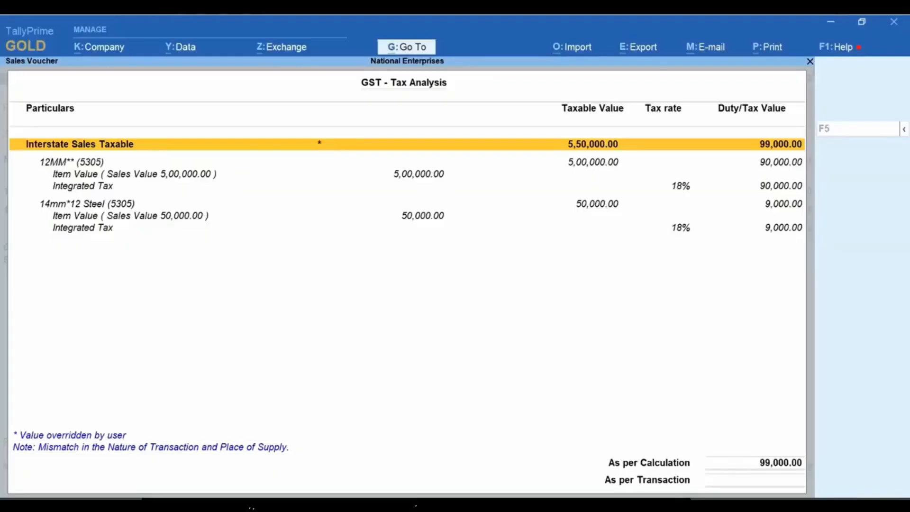
{"action": "key", "text": "Escape"}
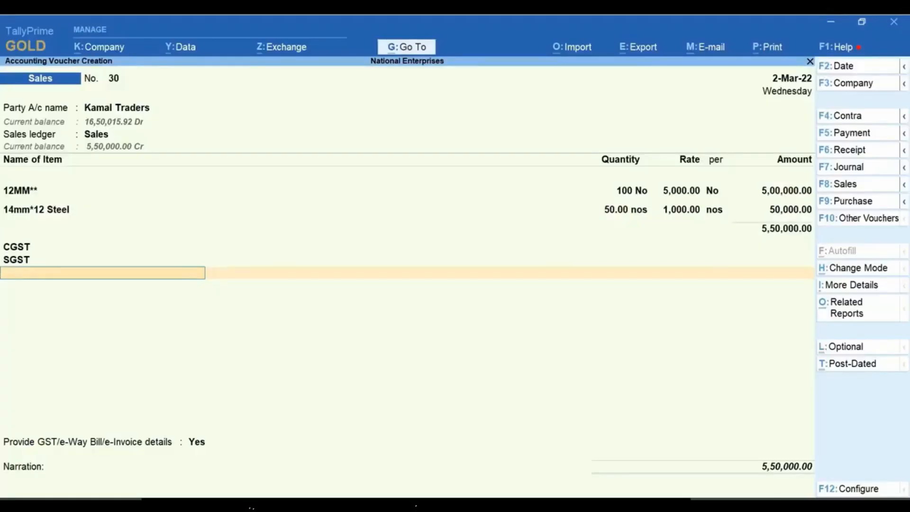
Step: Remove the CGST and SGST ledgers from the Kamal Traders voucher and use the IGST ledger instead
{"action": "key", "text": "BackSpace"}
{"action": "key", "text": "BackSpace"}
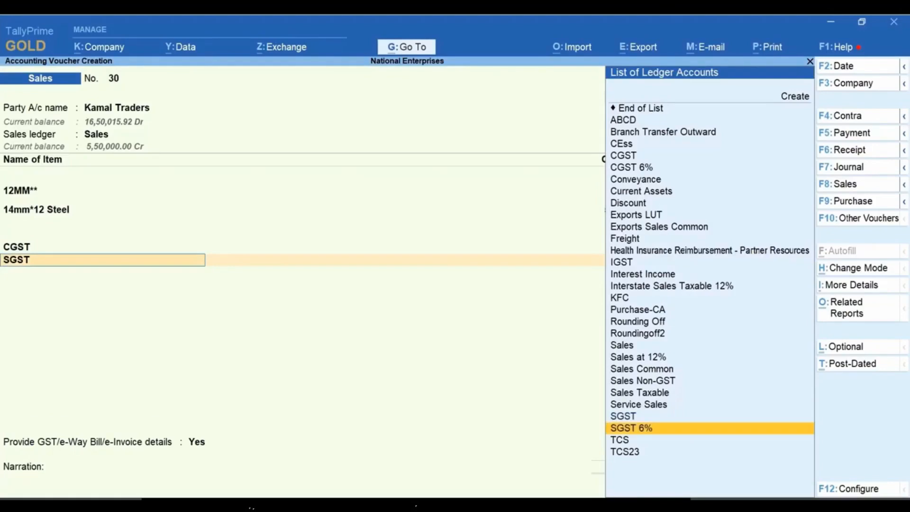
{"action": "key", "text": "ctrl+d"}
{"action": "key", "text": "Return"}
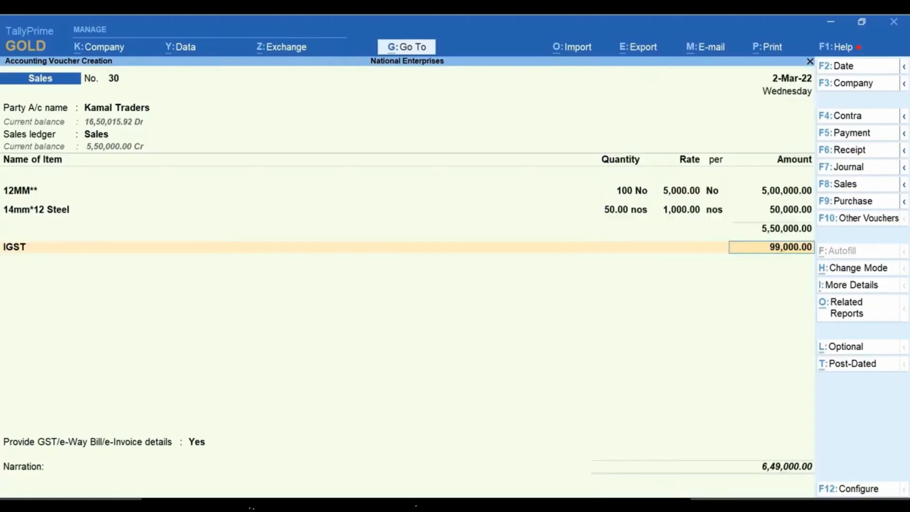
{"action": "key", "text": "Return"}
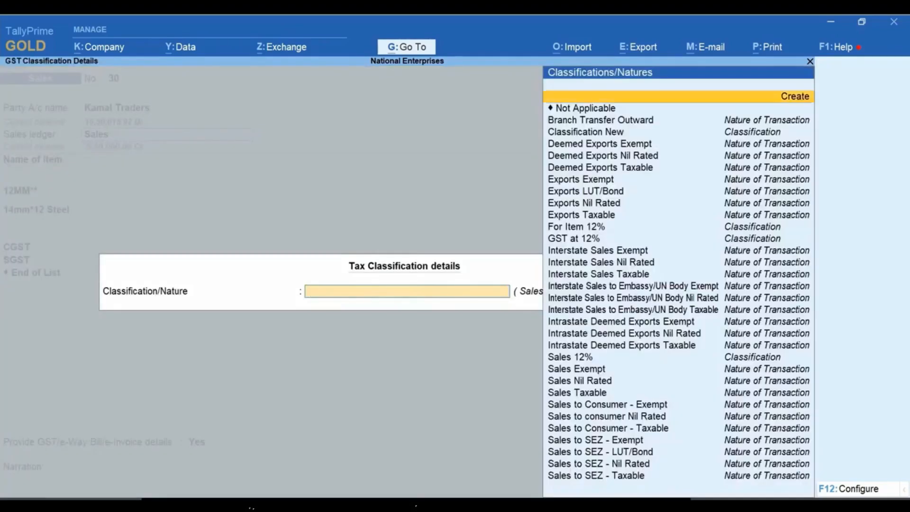
Step: Change the Sales ledger's tax classification to an intrastate one and go through the voucher lines to refresh CGST and SGST
{"action": "key", "text": "Down"}
{"action": "key", "text": "Down"}
{"action": "key", "text": "Down"}
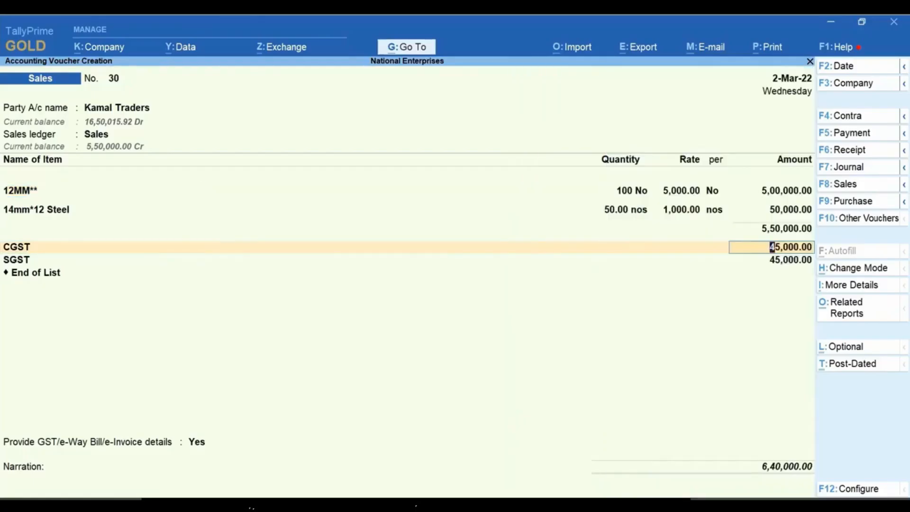
{"action": "key", "text": "Down"}
{"action": "key", "text": "Down"}
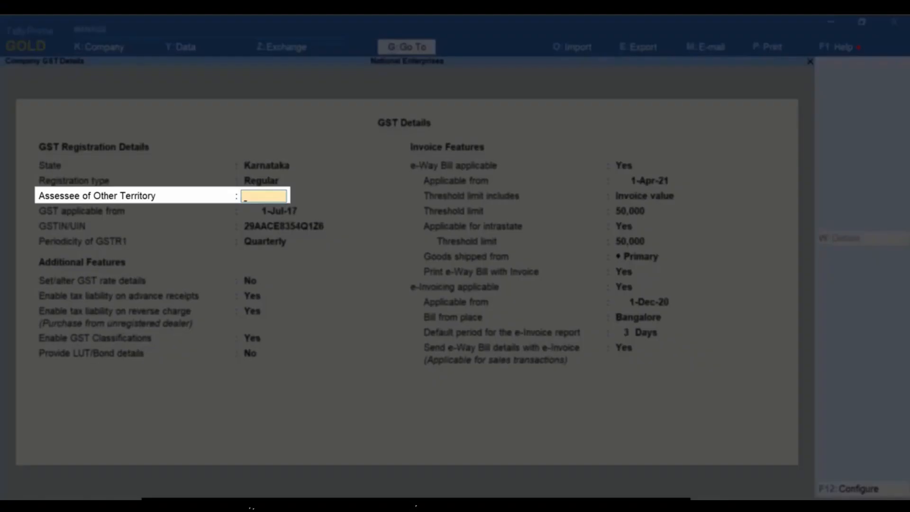
Step: Set Assessee of Other Territory to Yes in the company GST details and save the company features
{"action": "type", "text": "Yes"}
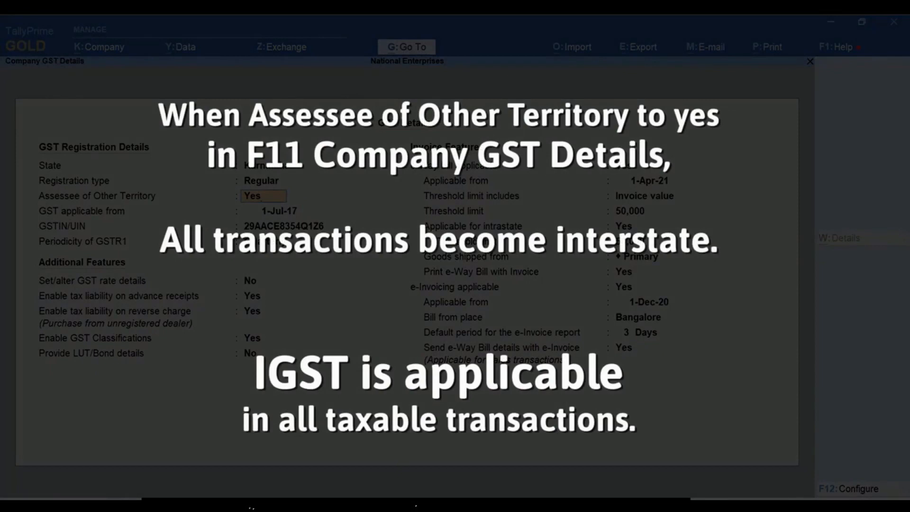
{"action": "key", "text": "Return"}
{"action": "key", "text": "ctrl+a"}
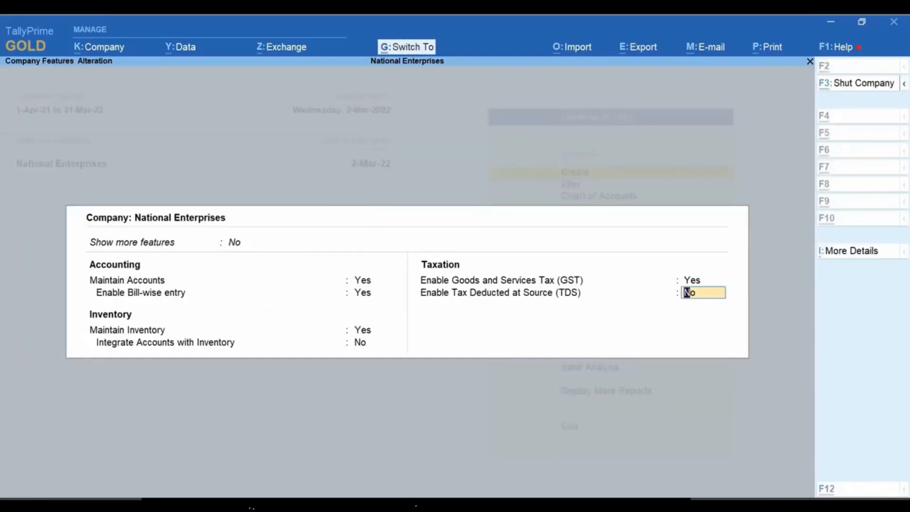
{"action": "key", "text": "ctrl+a"}
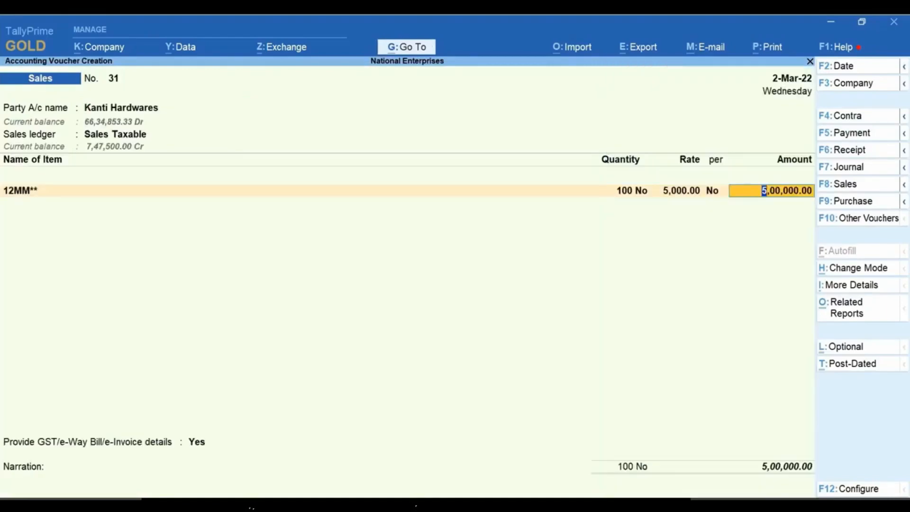
{"action": "key", "text": "Return"}
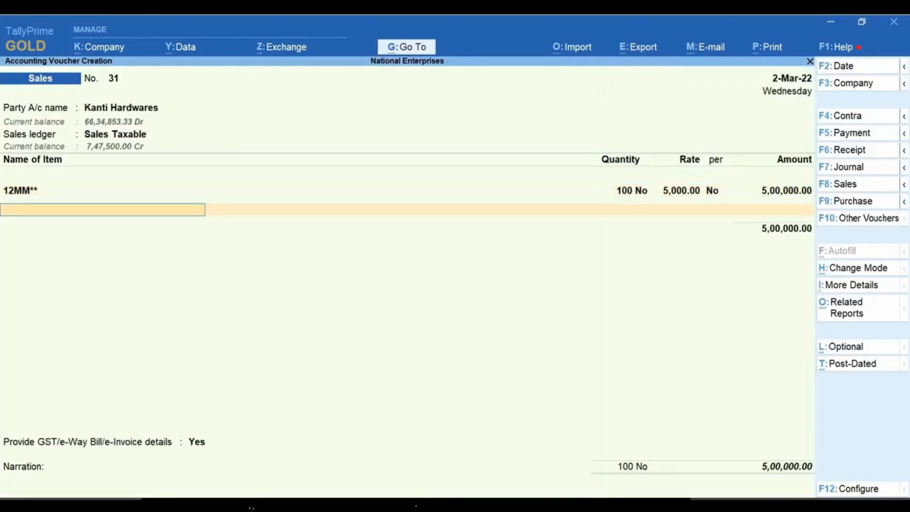
Step: Finish the item list of the Kanti Hardwares voucher and add the CGST and SGST ledgers
{"action": "key", "text": "Return"}
{"action": "type", "text": "Cg"}
{"action": "key", "text": "Return"}
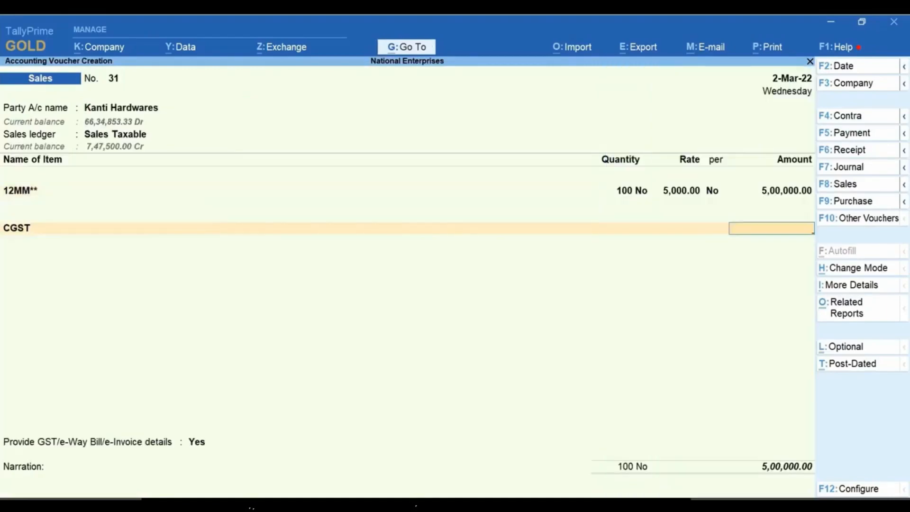
{"action": "key", "text": "Return"}
{"action": "type", "text": "Sg"}
{"action": "key", "text": "Return"}
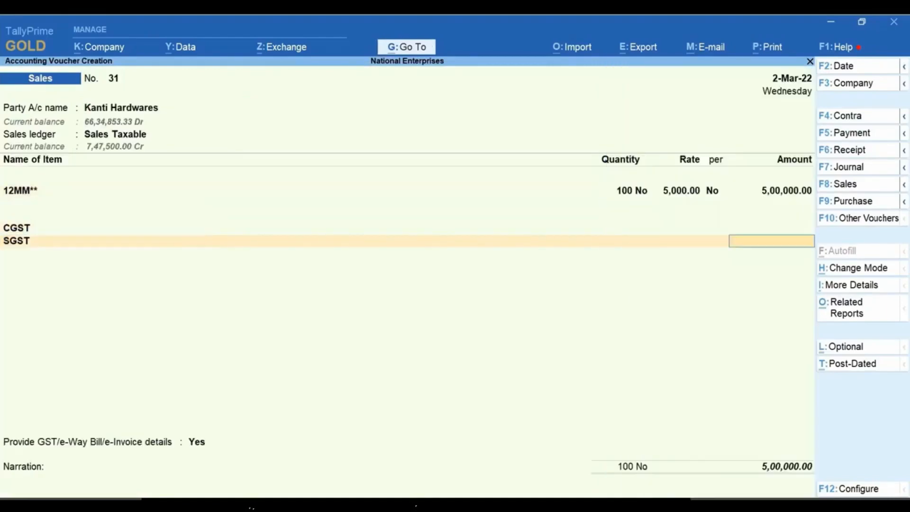
{"action": "key", "text": "Return"}
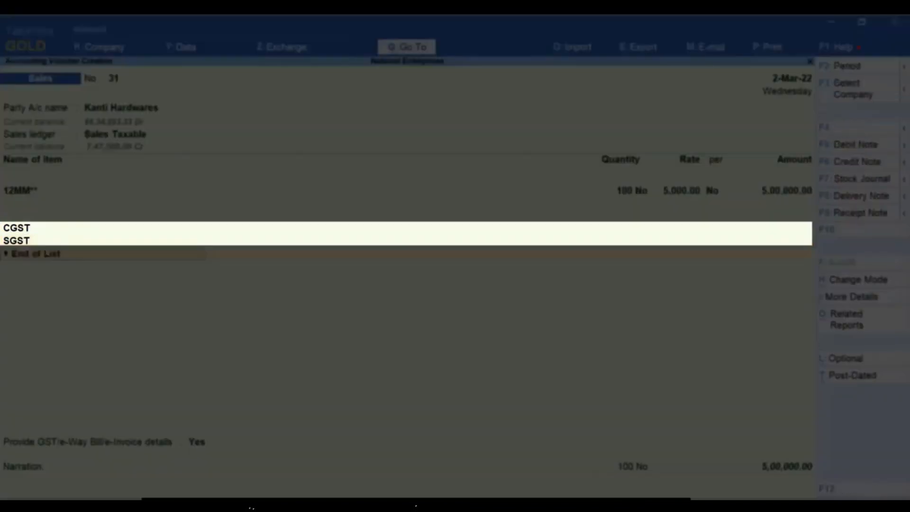
Step: Examine the detailed GST - Tax Analysis of the Kanti Hardwares voucher for the nature of transaction and tax type
{"action": "key", "text": "ctrl+o"}
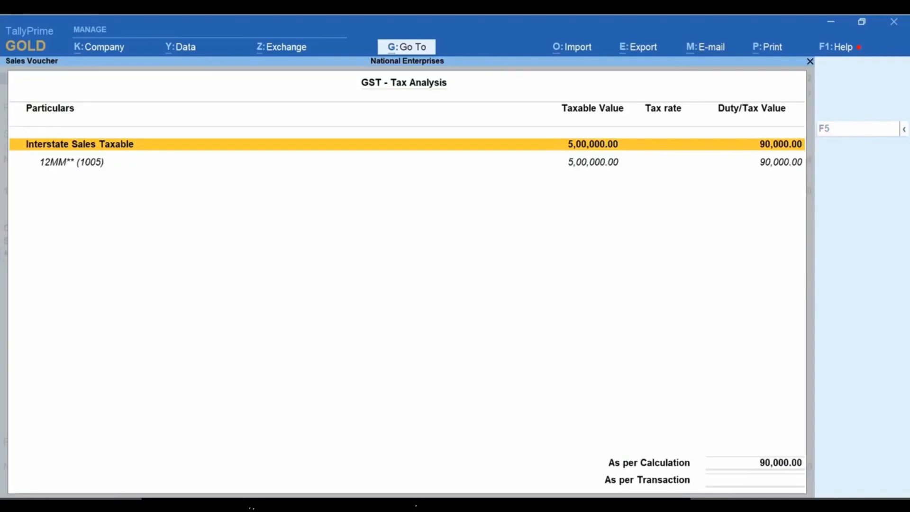
{"action": "key", "text": "alt+f5"}
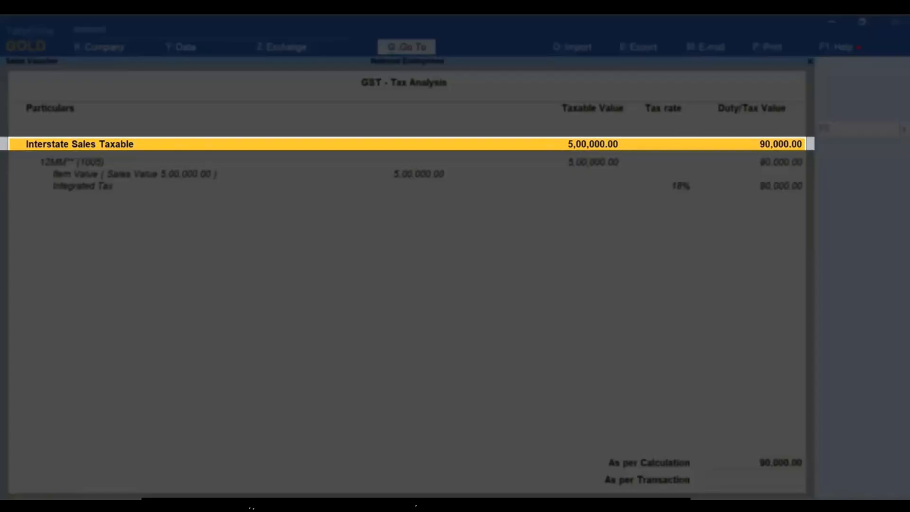
{"action": "key", "text": "Escape"}
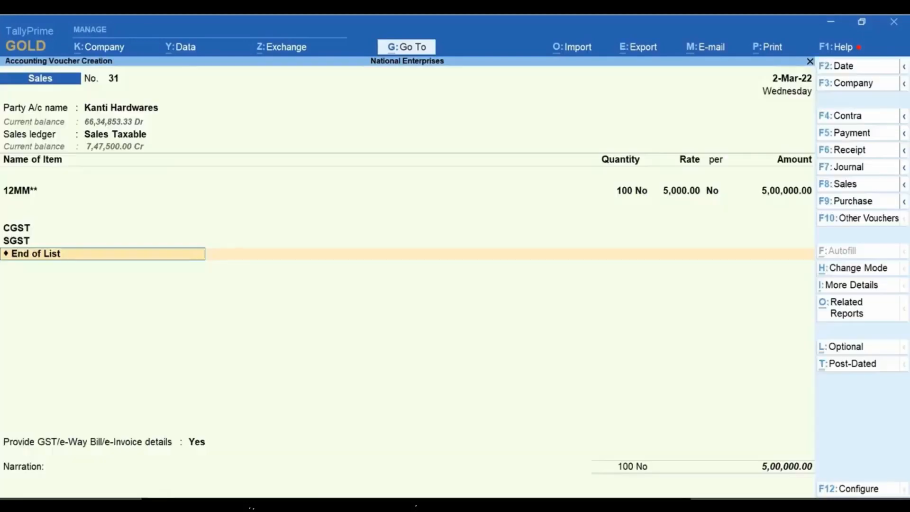
Step: Remove the SGST ledger from the Kanti Hardwares voucher
{"action": "key", "text": "BackSpace"}
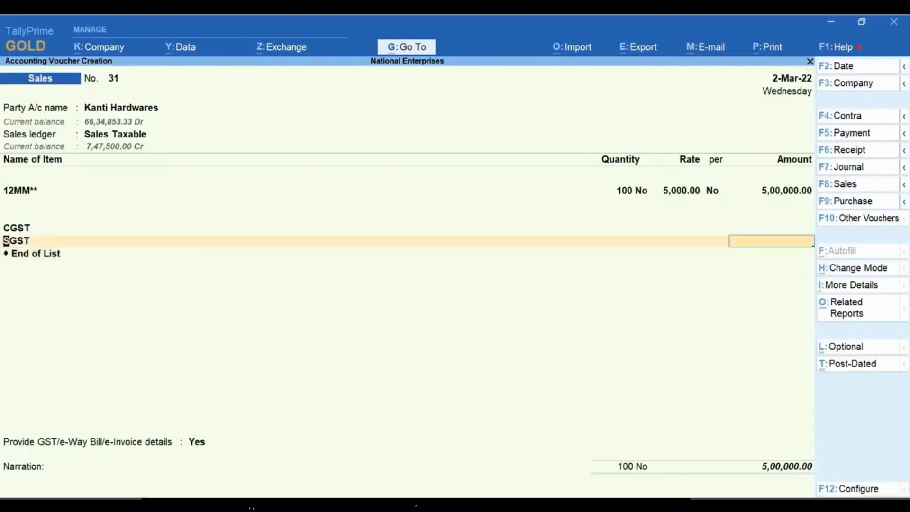
{"action": "key", "text": "BackSpace"}
{"action": "key", "text": "Up"}
{"action": "key", "text": "Up"}
{"action": "key", "text": "Up"}
{"action": "key", "text": "Up"}
{"action": "key", "text": "Up"}
{"action": "key", "text": "Up"}
{"action": "key", "text": "Up"}
{"action": "key", "text": "Up"}
{"action": "key", "text": "Up"}
{"action": "key", "text": "Up"}
{"action": "key", "text": "Up"}
{"action": "key", "text": "Up"}
{"action": "key", "text": "Up"}
{"action": "key", "text": "Up"}
{"action": "key", "text": "Up"}
{"action": "key", "text": "Up"}
{"action": "key", "text": "Up"}
{"action": "key", "text": "Up"}
{"action": "key", "text": "Up"}
{"action": "key", "text": "Up"}
{"action": "key", "text": "Down"}
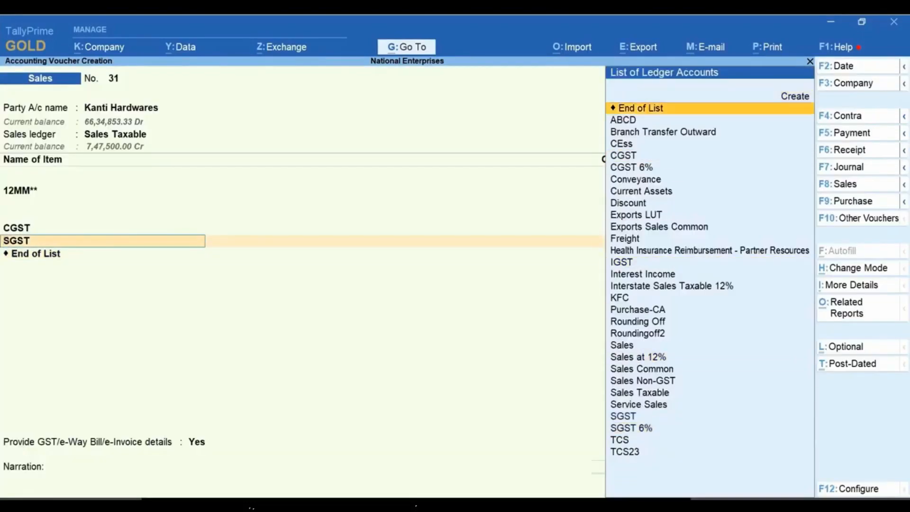
{"action": "key", "text": "Return"}
Step: Replace the CGST ledger with IGST in the Kanti Hardwares voucher
{"action": "key", "text": "BackSpace"}
{"action": "key", "text": "BackSpace"}
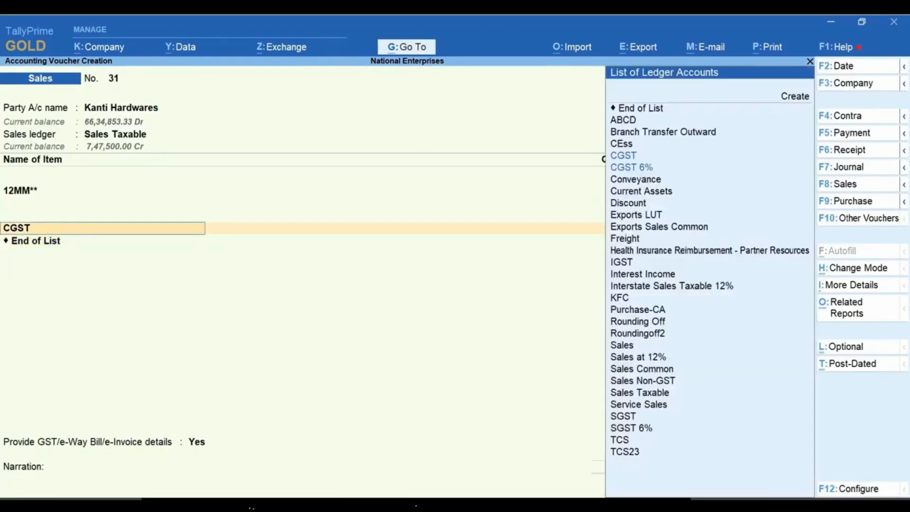
{"action": "key", "text": "Down"}
{"action": "key", "text": "Down"}
{"action": "key", "text": "Down"}
{"action": "key", "text": "Down"}
{"action": "key", "text": "Down"}
{"action": "key", "text": "Down"}
{"action": "key", "text": "Down"}
{"action": "key", "text": "Down"}
{"action": "key", "text": "Down"}
{"action": "key", "text": "Down"}
{"action": "key", "text": "Up"}
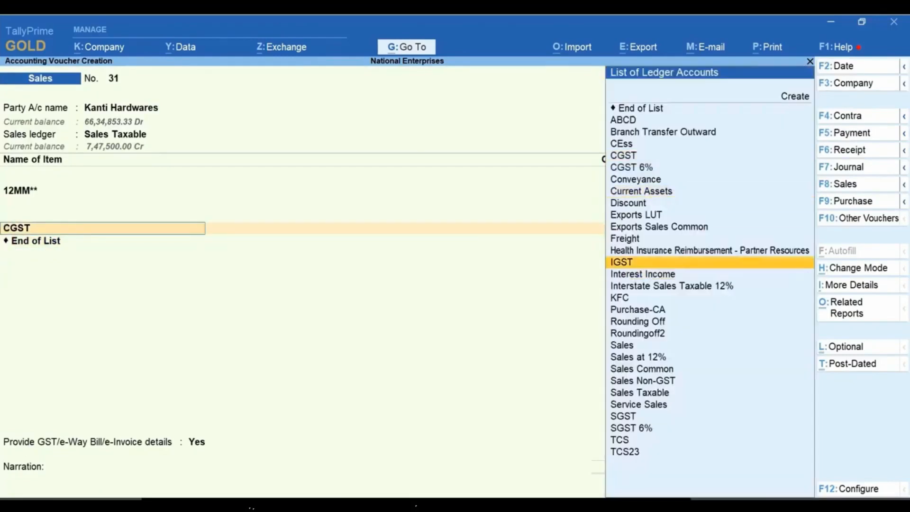
{"action": "key", "text": "Return"}
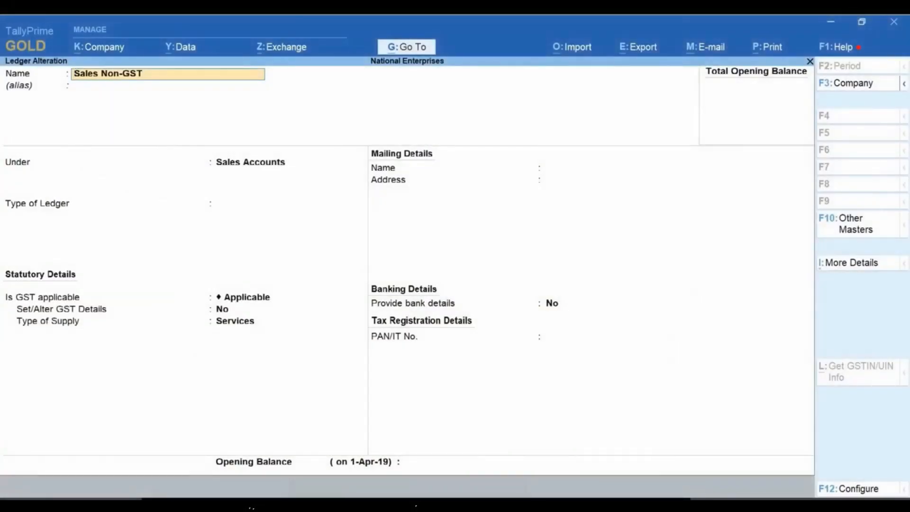
Step: Set Set/Alter GST Details to Yes for the Sales Non-GST ledger and open its GST details
{"action": "key", "text": "Return"}
{"action": "key", "text": "Return"}
{"action": "key", "text": "Return"}
{"action": "key", "text": "Return"}
{"action": "key", "text": "Return"}
{"action": "key", "text": "y"}
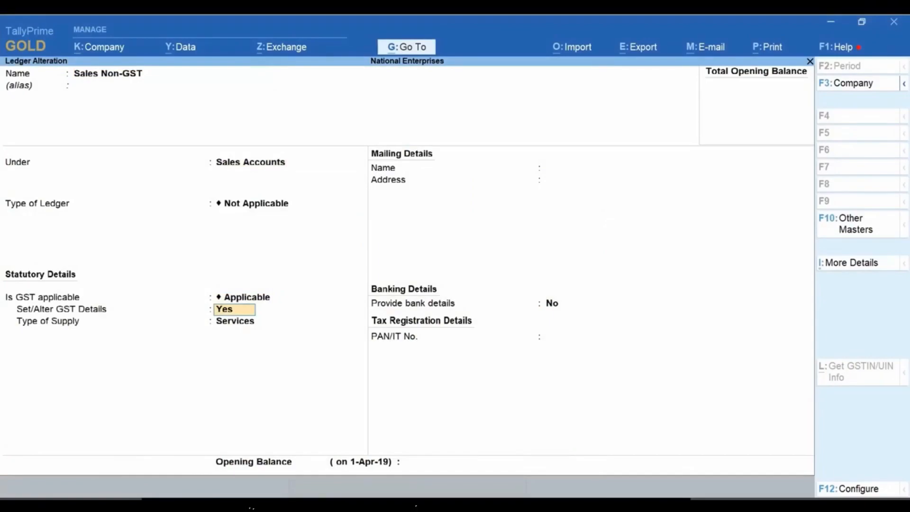
{"action": "key", "text": "Return"}
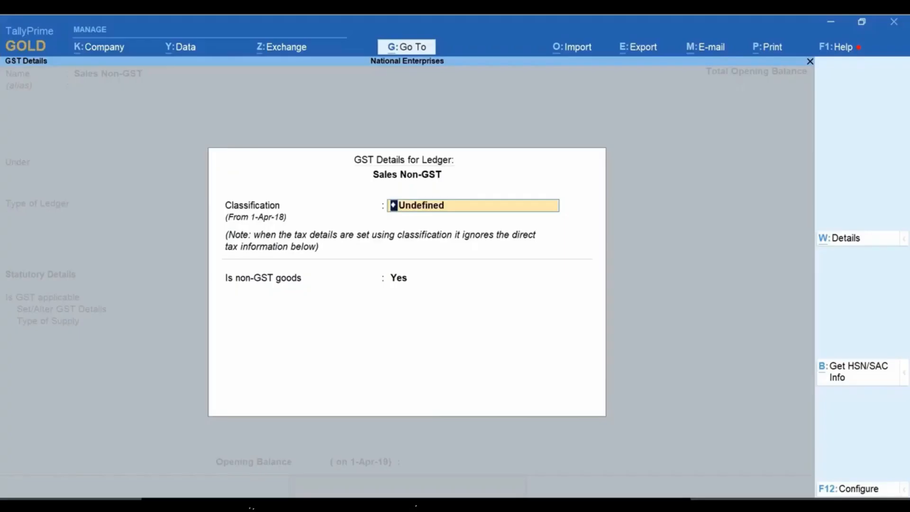
Step: Check the GST details configuration of the Sales Non-GST ledger, accept it and save the ledger
{"action": "key", "text": "F12"}
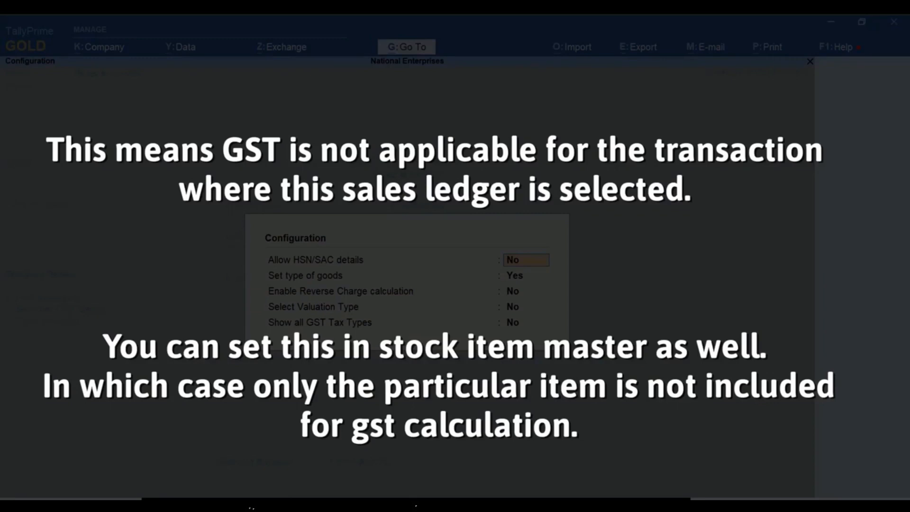
{"action": "key", "text": "ctrl+a"}
{"action": "key", "text": "ctrl+a"}
{"action": "key", "text": "ctrl+a"}
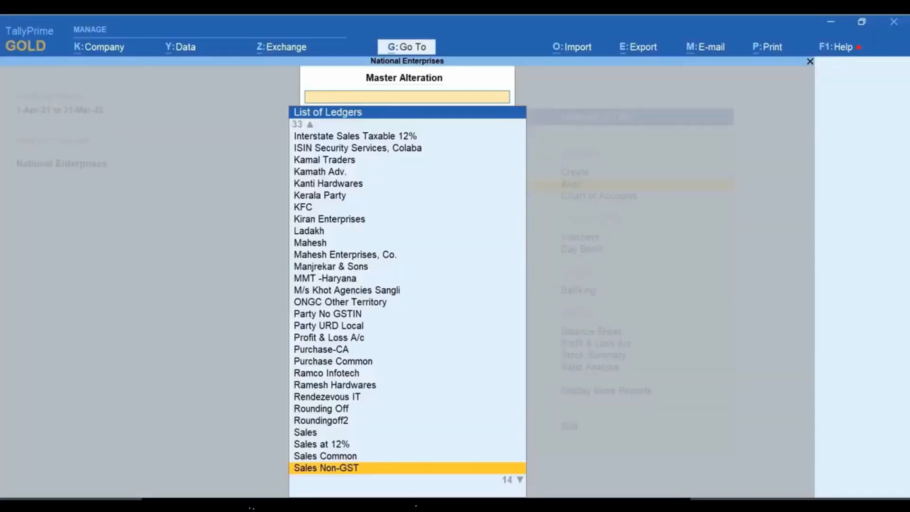
{"action": "key", "text": "Escape"}
Step: Start a new sales voucher with Kiran Enterprises as the party and Sales Non-GST as the sales ledger
{"action": "key", "text": "v"}
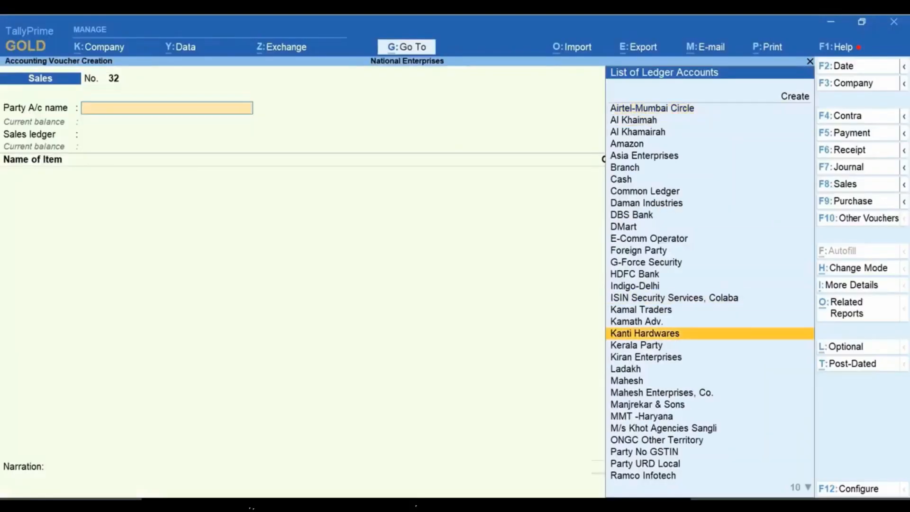
{"action": "key", "text": "Down"}
{"action": "key", "text": "Down"}
{"action": "key", "text": "Return"}
{"action": "key", "text": "Down"}
{"action": "key", "text": "Down"}
{"action": "key", "text": "Down"}
{"action": "key", "text": "Down"}
{"action": "key", "text": "Down"}
{"action": "key", "text": "Down"}
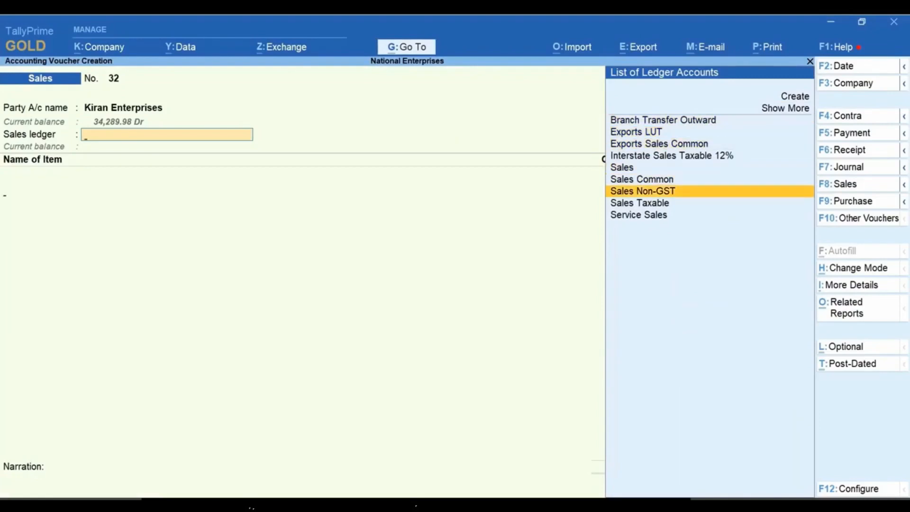
{"action": "key", "text": "Return"}
Step: Add the stock item 12MM** to the voucher with a quantity of 100 No at a rate of 5,000.00
{"action": "key", "text": "Down"}
{"action": "key", "text": "Down"}
{"action": "key", "text": "Down"}
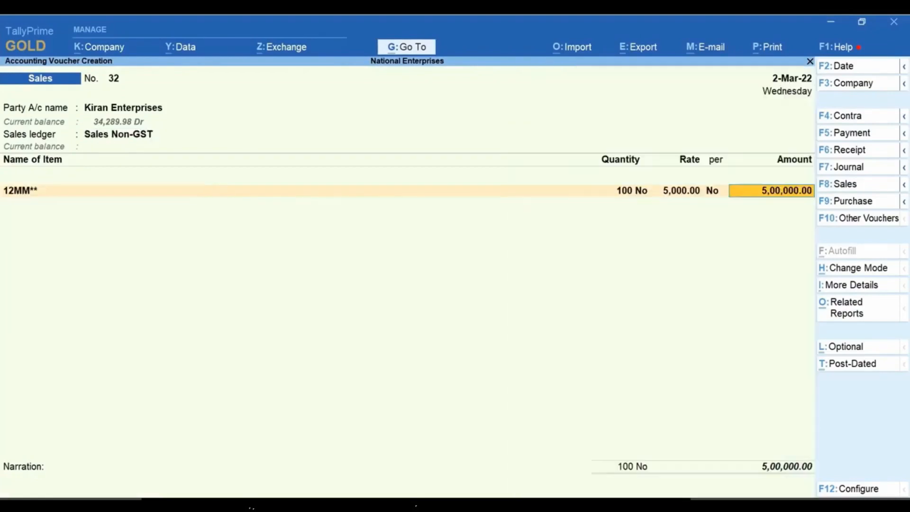
{"action": "key", "text": "Return"}
Step: Add the CGST and SGST tax ledgers below the 12MM** item in the Kiran Enterprises voucher
{"action": "key", "text": "Return"}
{"action": "type", "text": "Cg"}
{"action": "key", "text": "Return"}
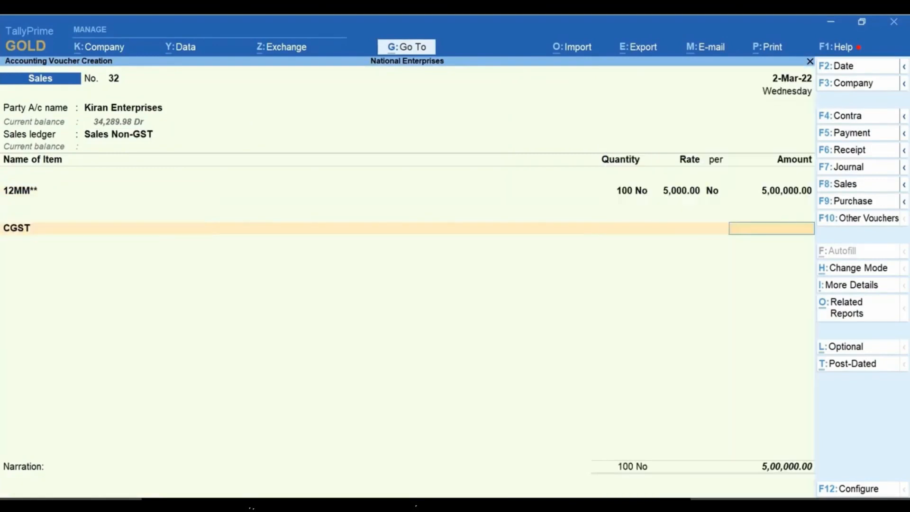
{"action": "key", "text": "Return"}
{"action": "type", "text": "Sg"}
{"action": "key", "text": "Return"}
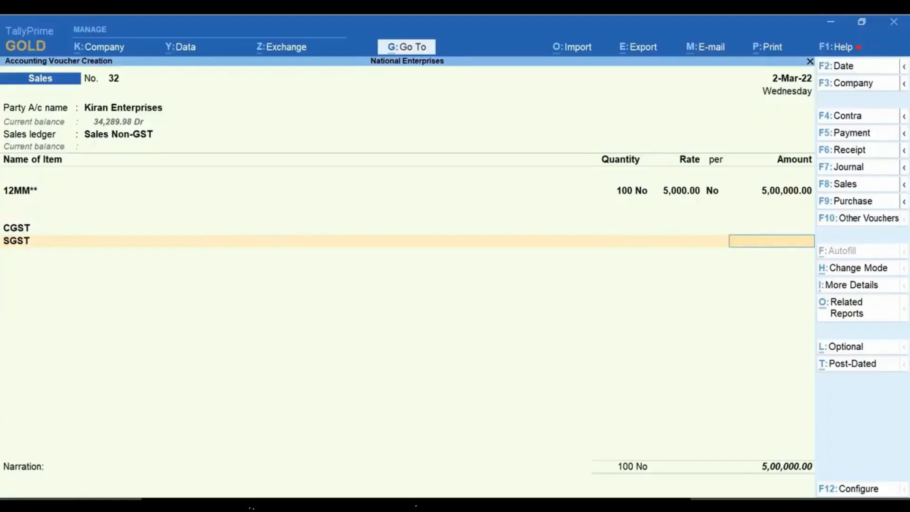
Step: Examine the GST - Tax Analysis of the Kiran Enterprises voucher for the supply type, tax rate and tax value
{"action": "key", "text": "ctrl+o"}
{"action": "key", "text": "Return"}
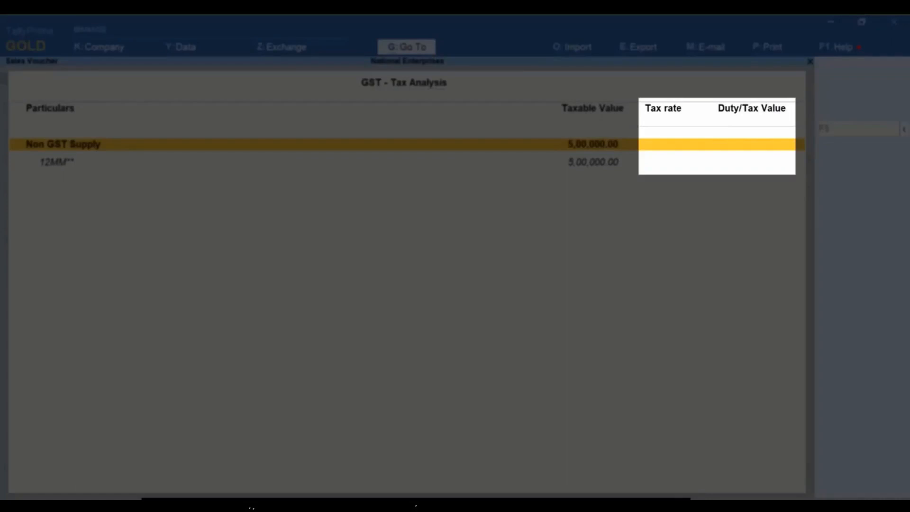
{"action": "key", "text": "Escape"}
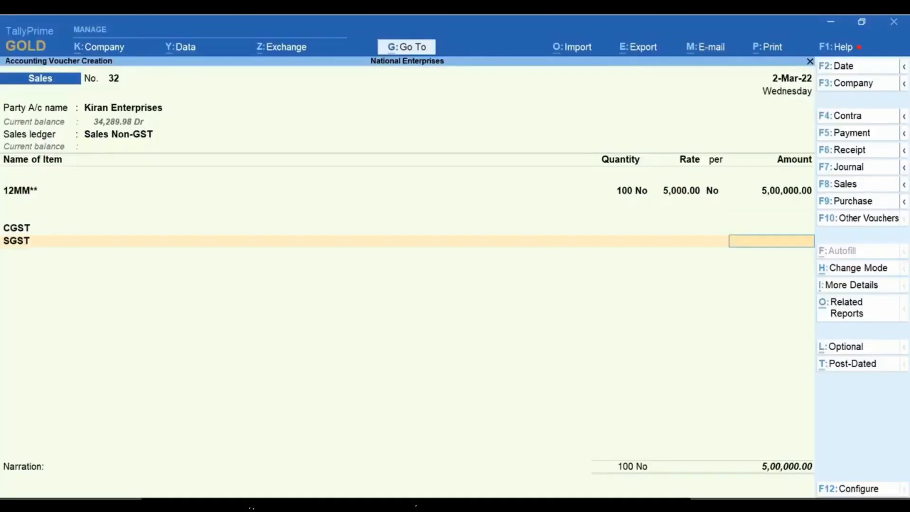
Step: Remove the SGST and CGST ledgers from the Kiran Enterprises voucher by ending the ledger list after the item
{"action": "key", "text": "BackSpace"}
{"action": "key", "text": "Page_Up"}
{"action": "key", "text": "Page_Up"}
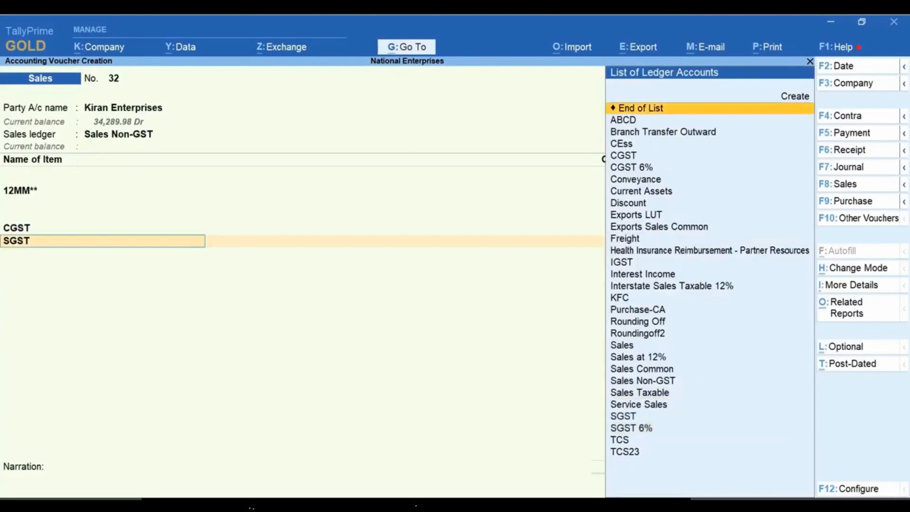
{"action": "key", "text": "Return"}
{"action": "key", "text": "BackSpace"}
{"action": "key", "text": "Up"}
{"action": "key", "text": "Up"}
{"action": "key", "text": "Up"}
{"action": "key", "text": "Up"}
{"action": "key", "text": "Up"}
{"action": "key", "text": "Up"}
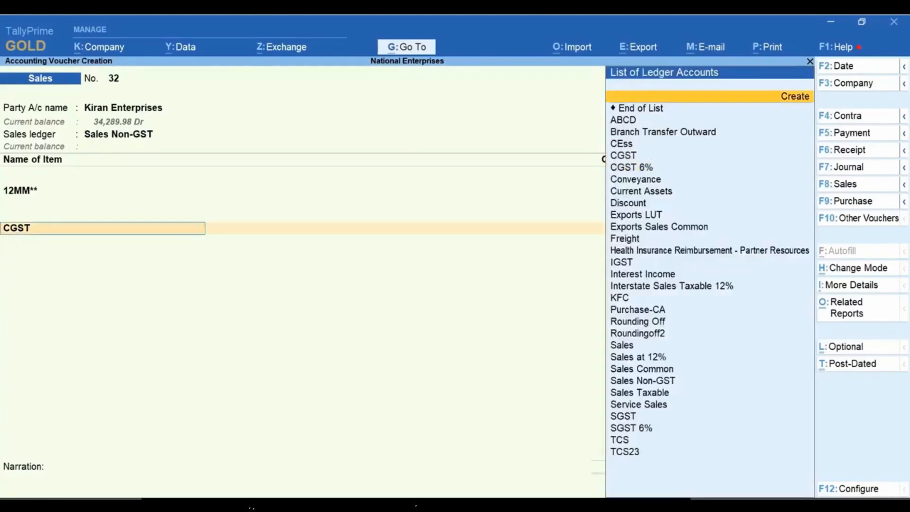
{"action": "key", "text": "Down"}
{"action": "key", "text": "Return"}
Step: Accept the New Ref bill-wise details for Kiran Enterprises and save the sales voucher
{"action": "key", "text": "Return"}
{"action": "key", "text": "Return"}
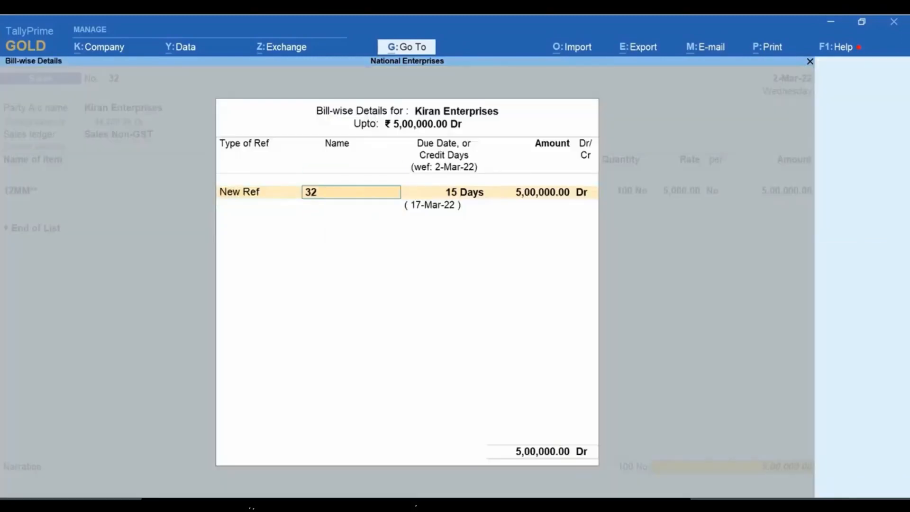
{"action": "key", "text": "ctrl+a"}
{"action": "key", "text": "Return"}
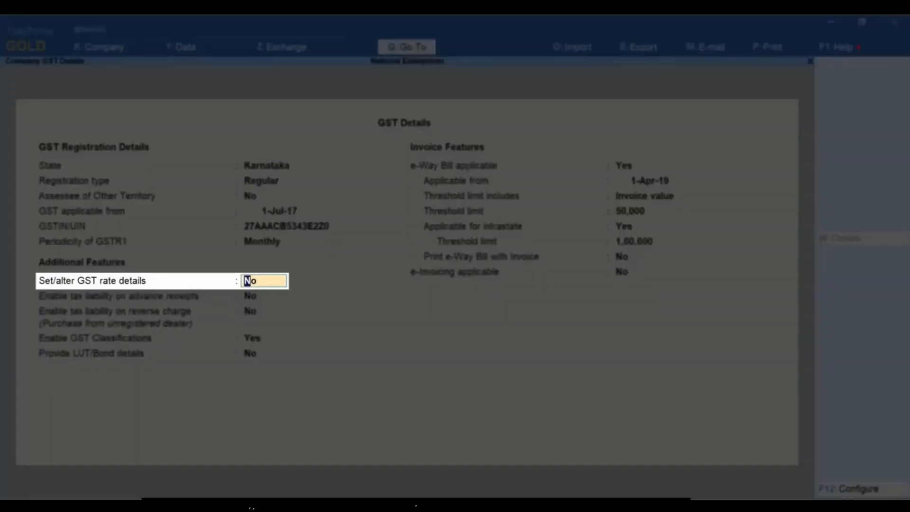
Step: Set Set/alter GST rate details to Yes for National Enterprises and go through its company-level HSN/SAC and tax details
{"action": "type", "text": "Yes"}
{"action": "key", "text": "Return"}
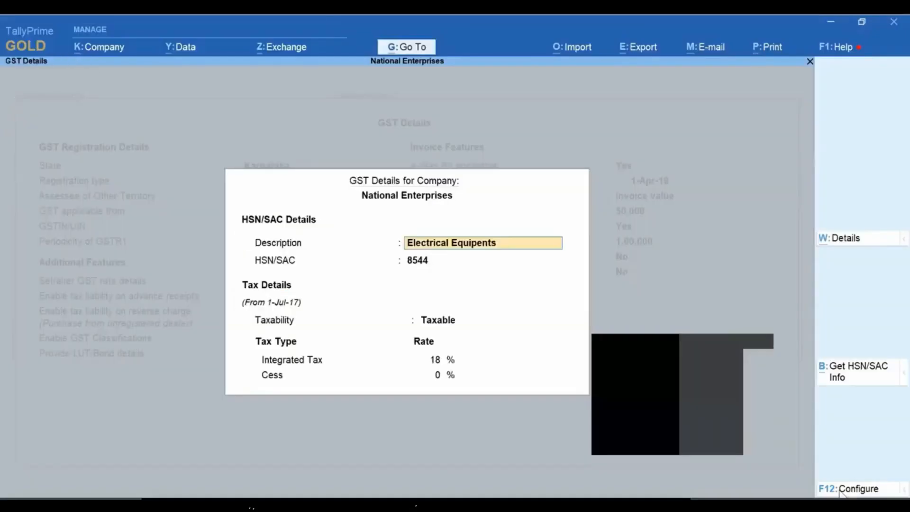
{"action": "key", "text": "Return"}
{"action": "key", "text": "Return"}
{"action": "key", "text": "Return"}
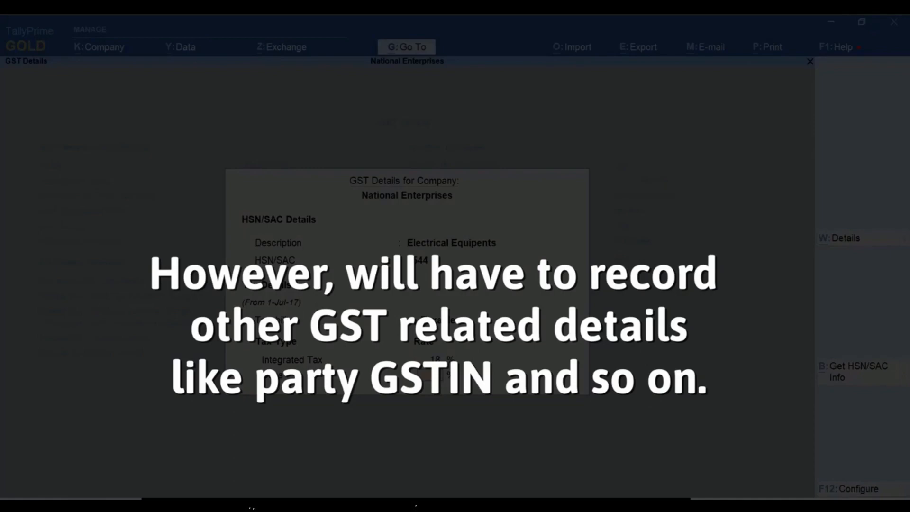
{"action": "key", "text": "Return"}
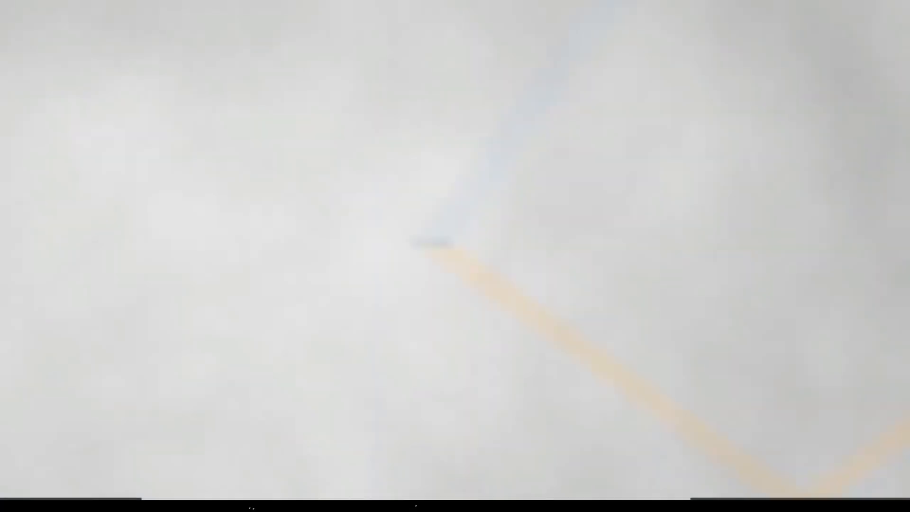